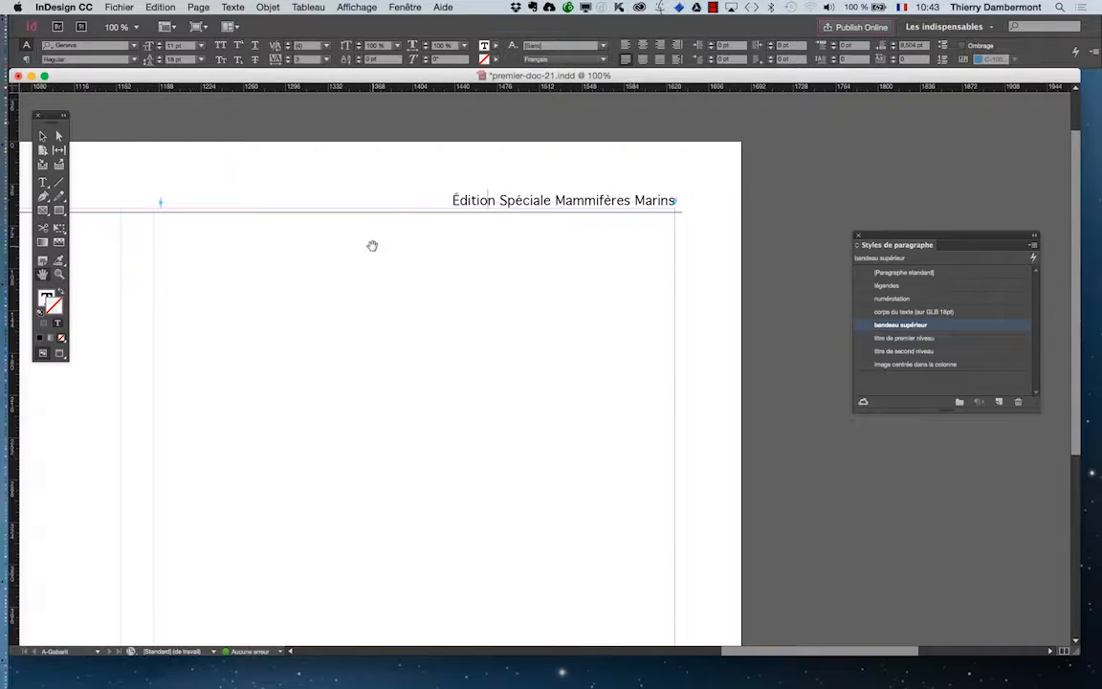
Hide the paragraph styles list and display the document's pages overview while the A-Gabarit master spread is open.
drag(306, 243, 628, 189)
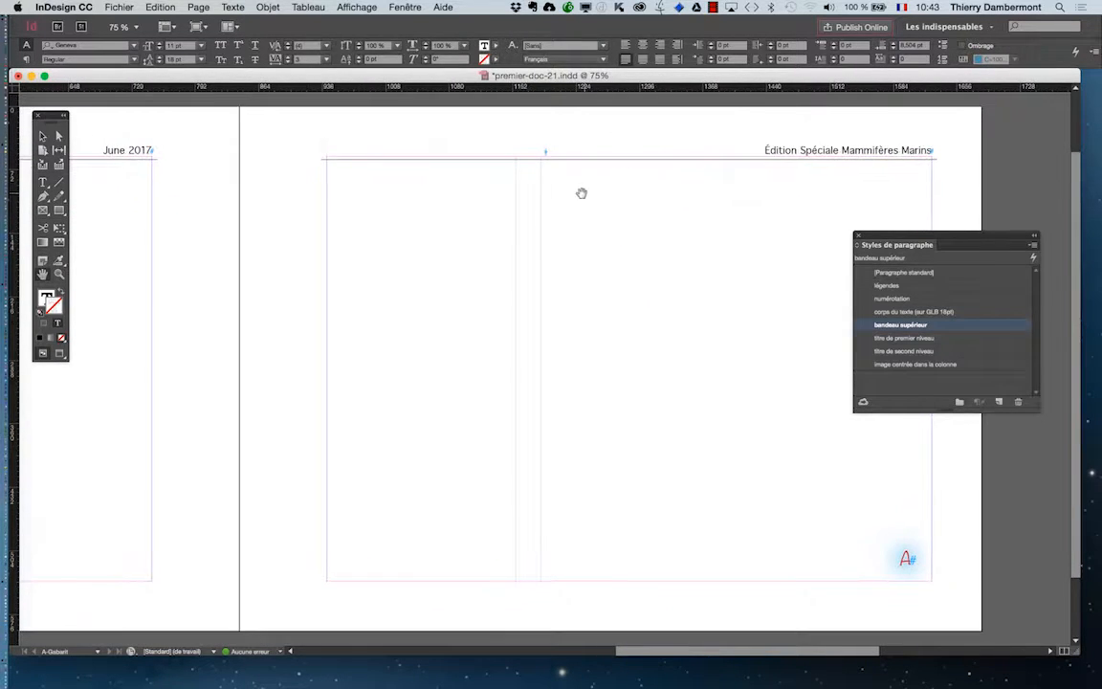
scroll(580, 194, down, 1)
scroll(475, 226, left, 5)
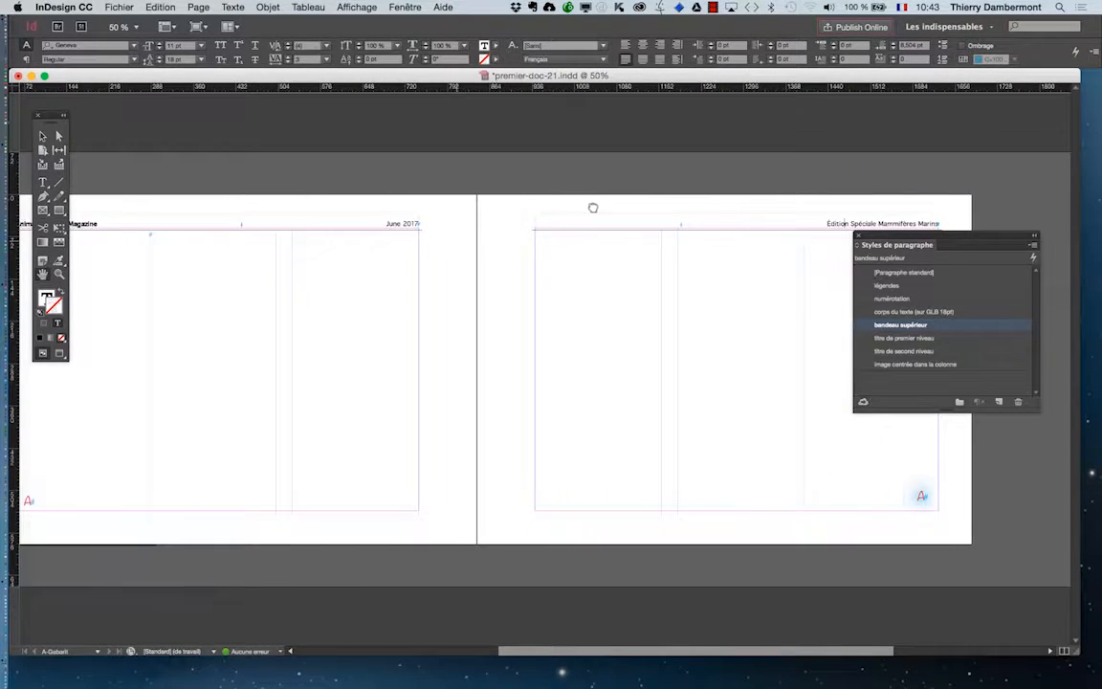
scroll(525, 234, down, 1)
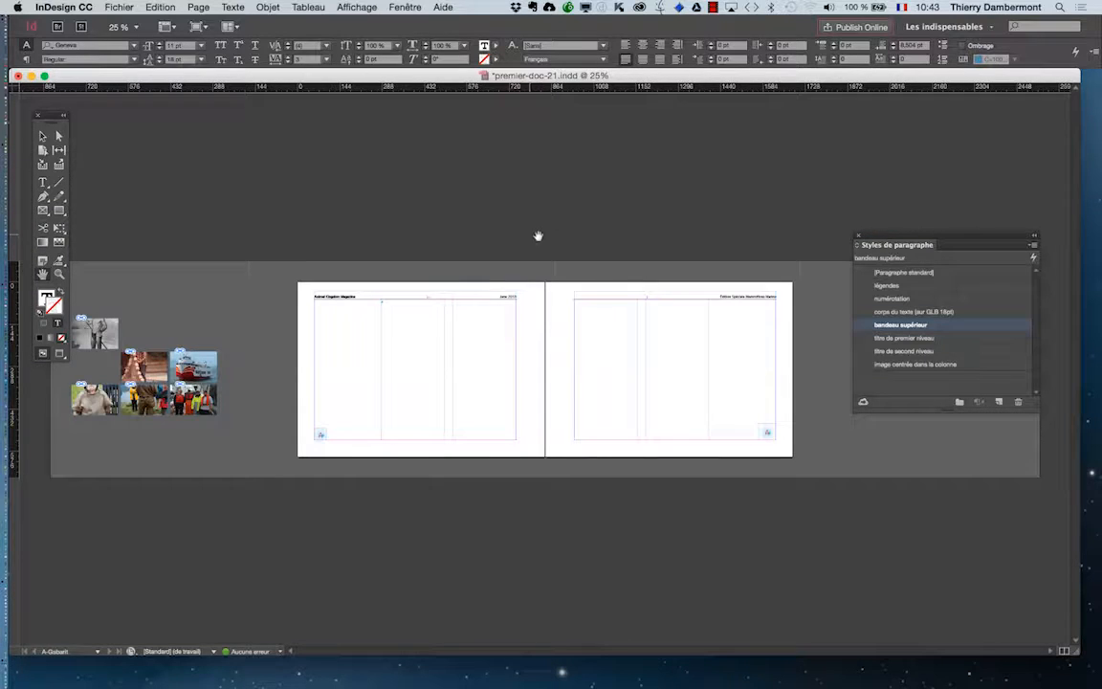
key(super+equal)
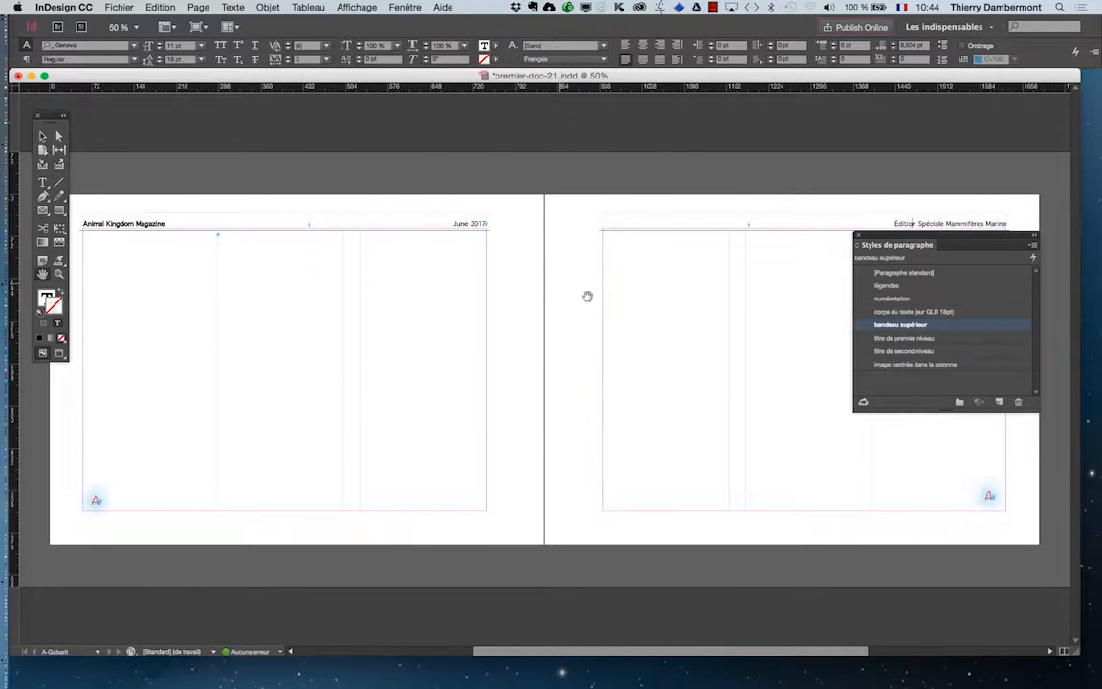
click(858, 235)
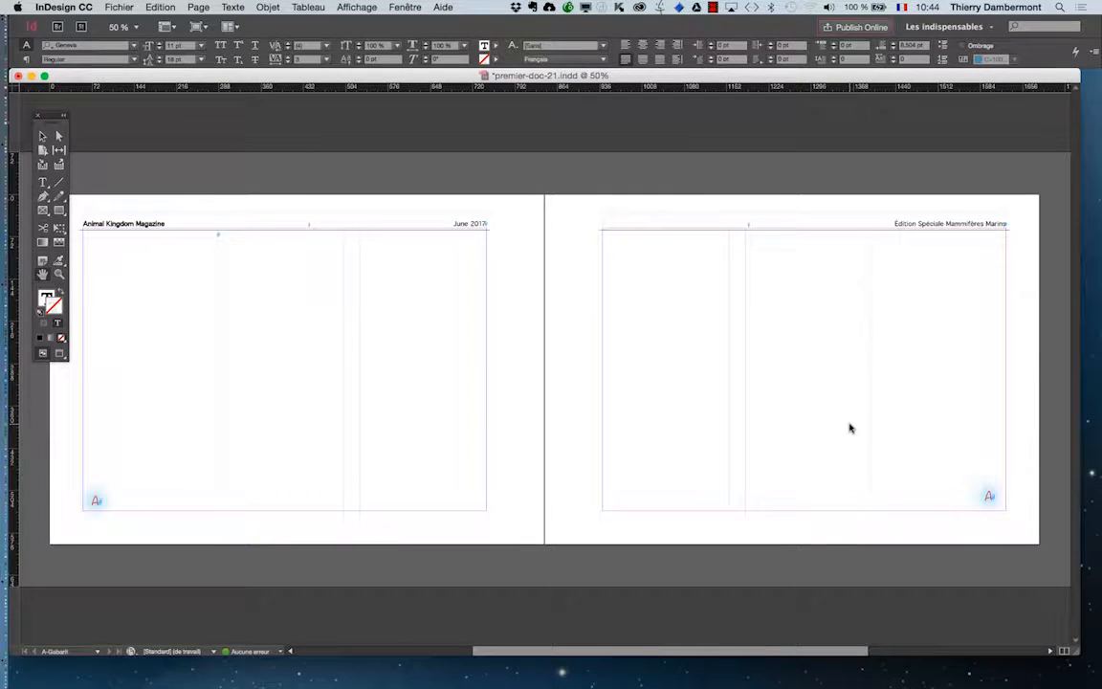
click(404, 7)
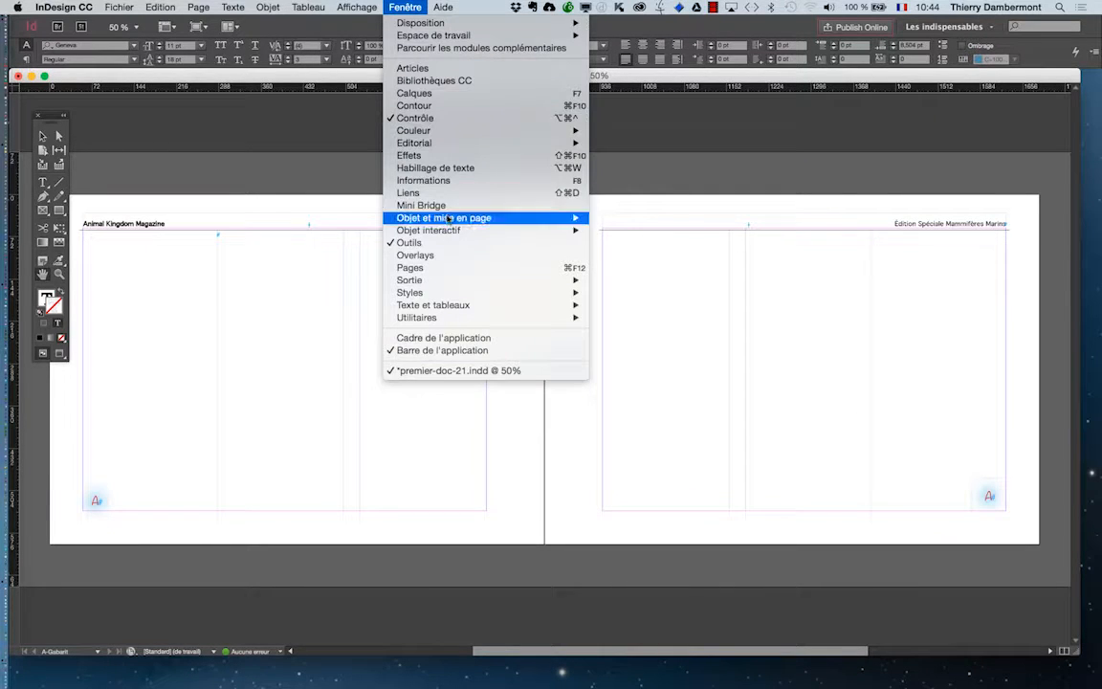
click(412, 268)
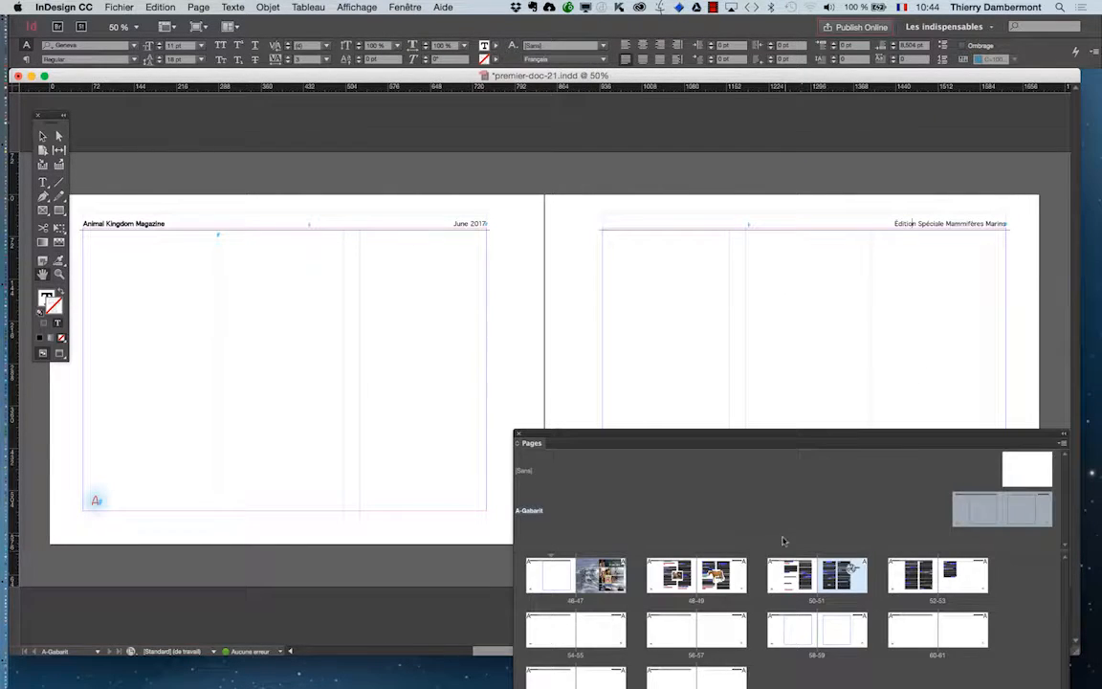
Review spreads 46-47, 48-49 and 50-51 in preview mode to check how the master's header appears on them.
double_click(731, 579)
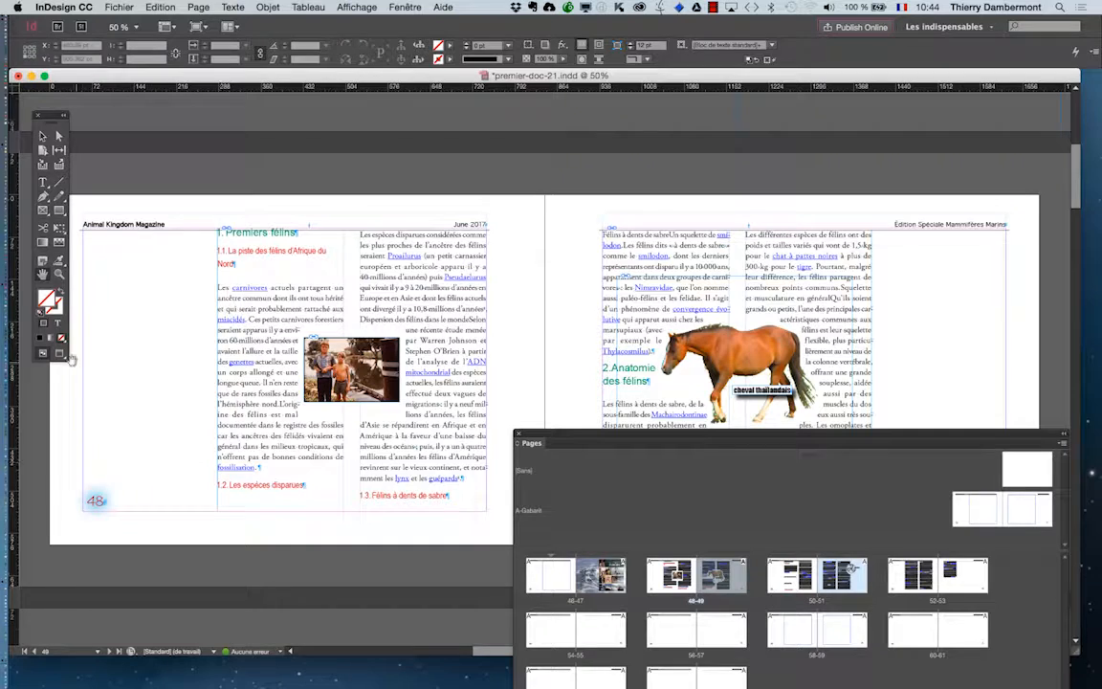
key(w)
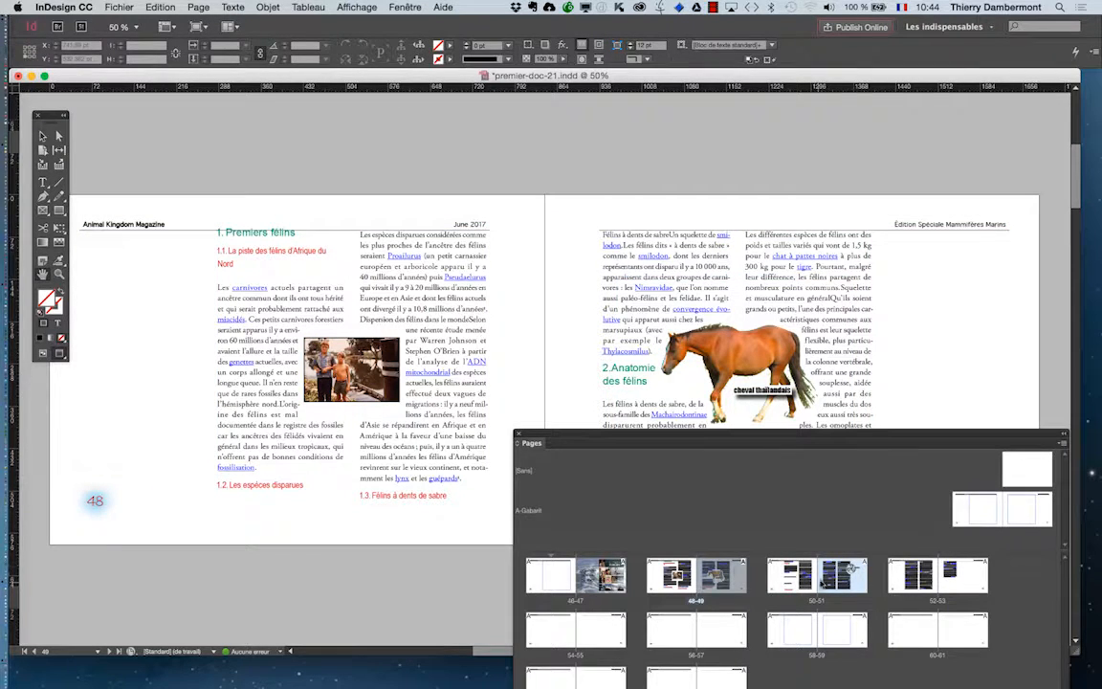
double_click(839, 581)
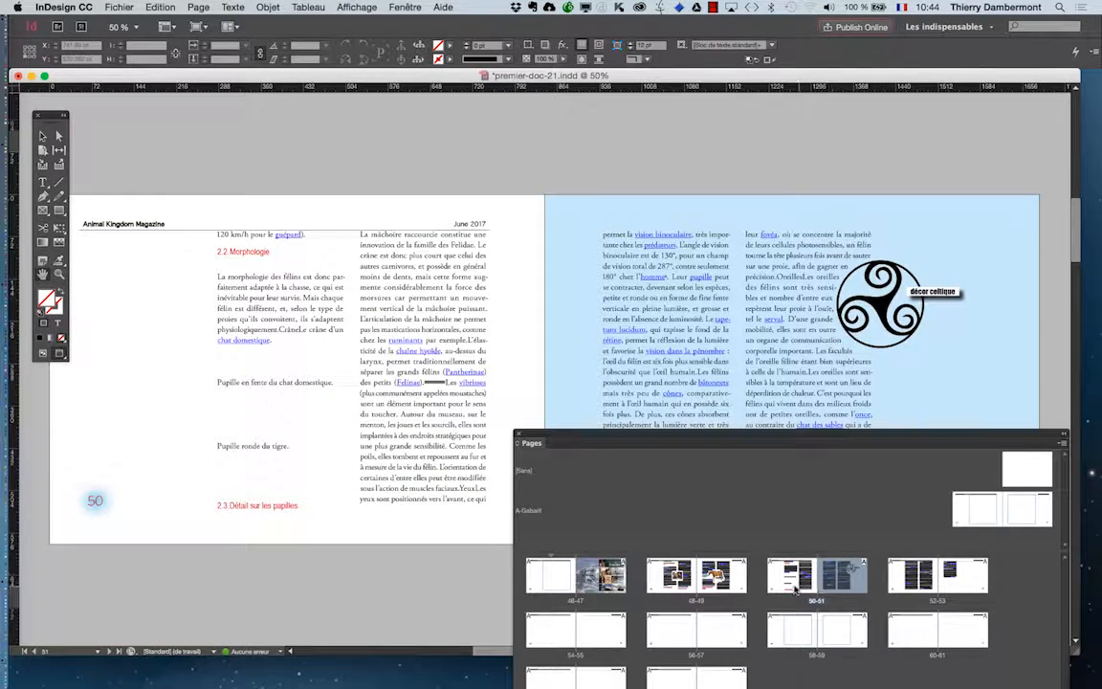
double_click(698, 575)
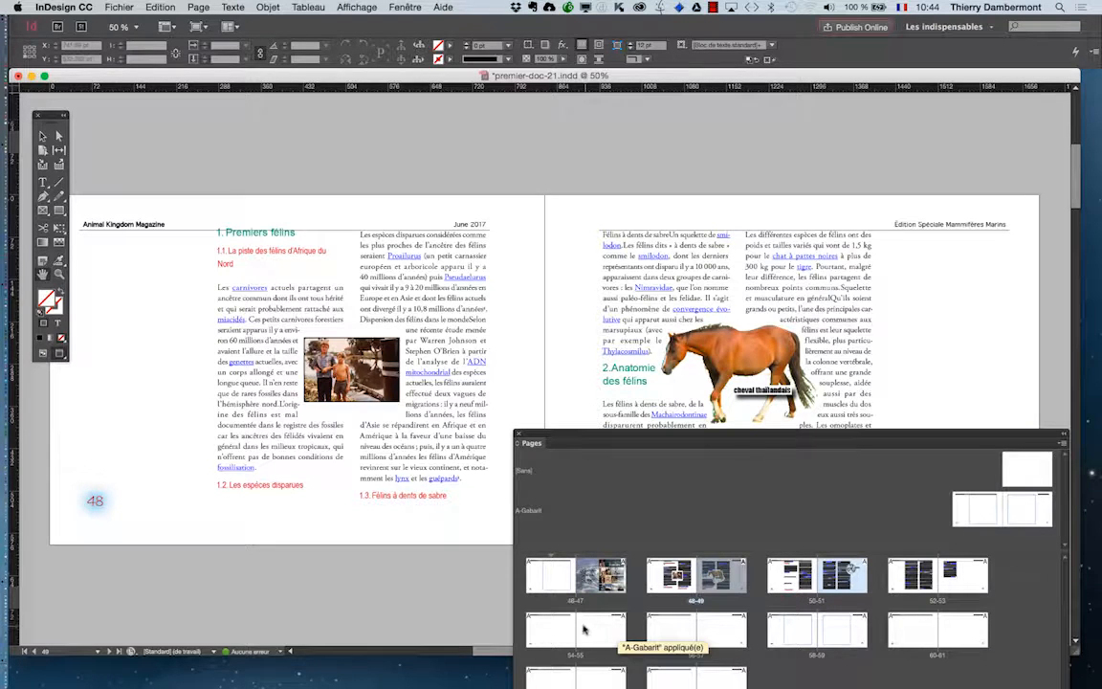
double_click(563, 580)
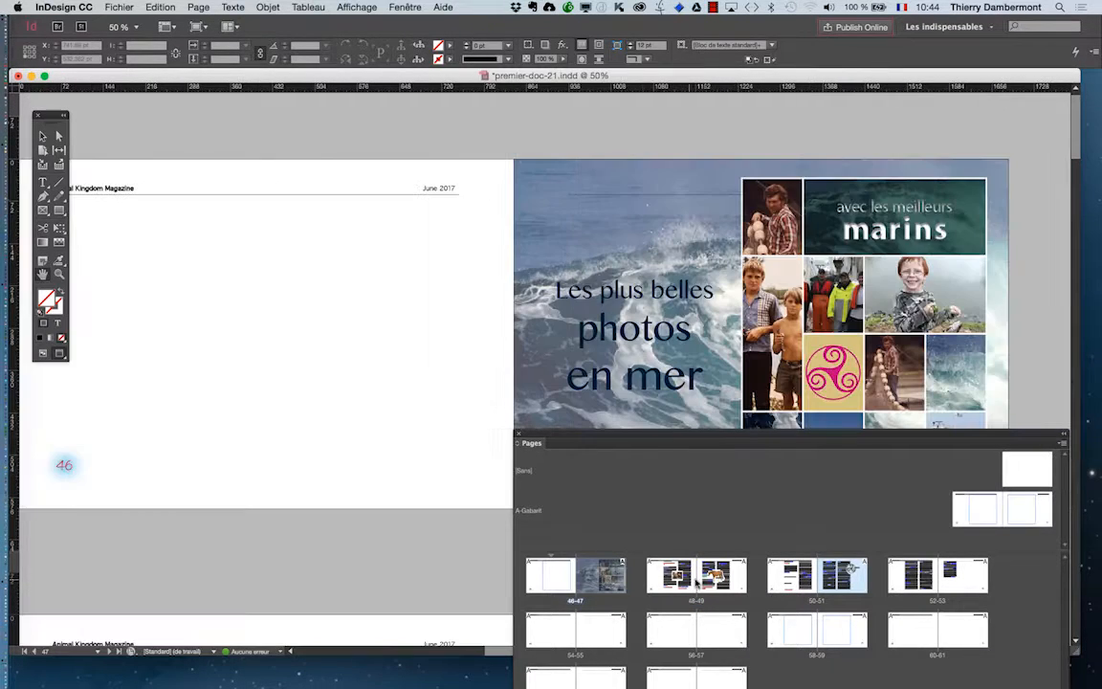
double_click(697, 575)
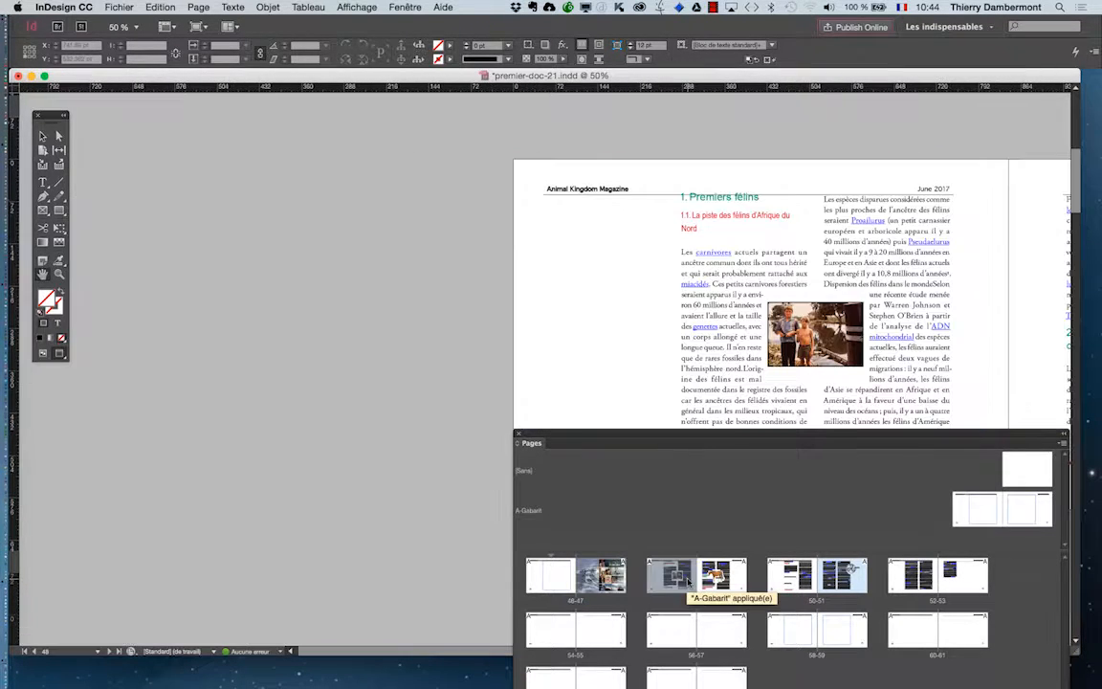
double_click(784, 575)
double_click(737, 576)
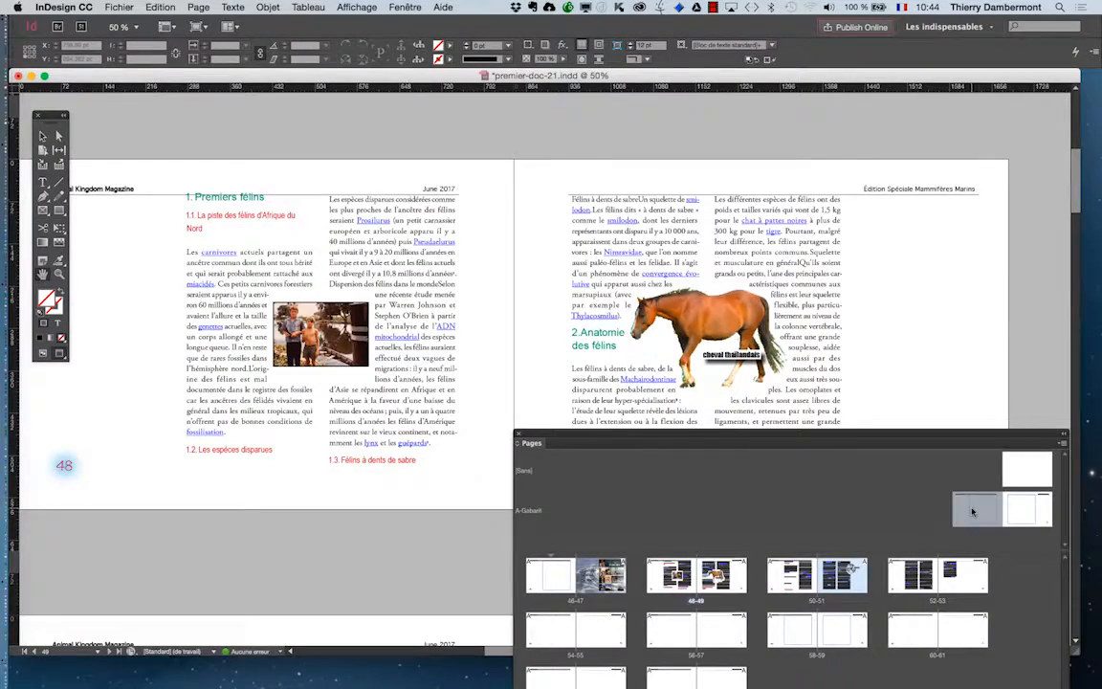
Open the A-Gabarit master spread and narrow the document window to a little under half the screen width.
double_click(974, 509)
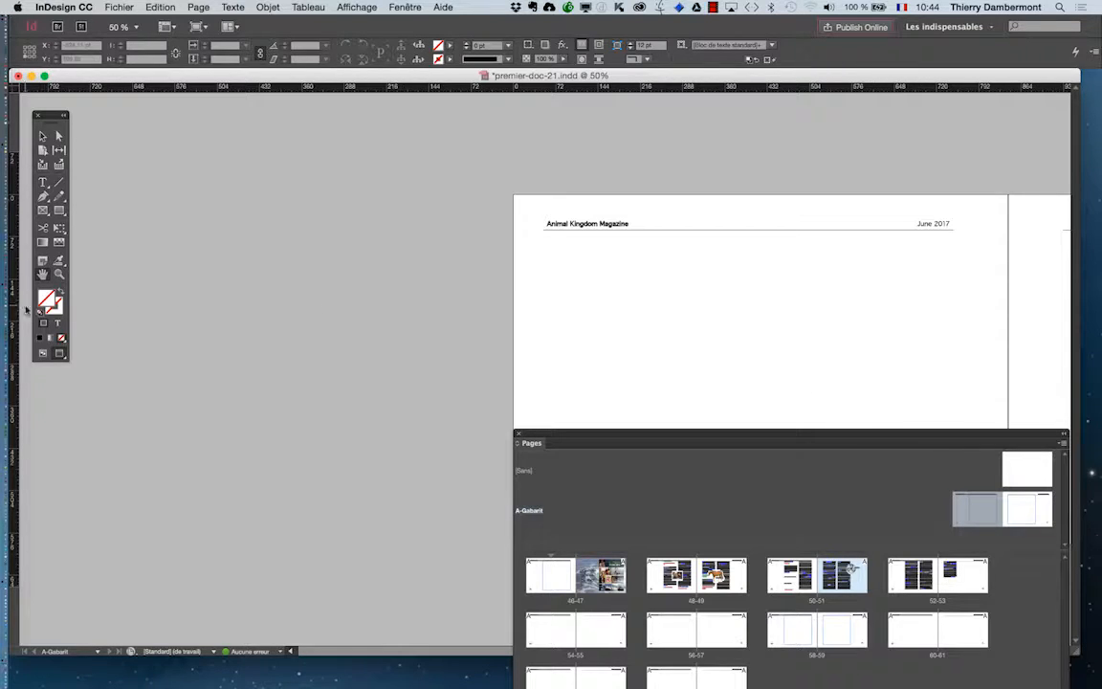
scroll(337, 302, right, 5)
key(super+minus)
key(super+minus)
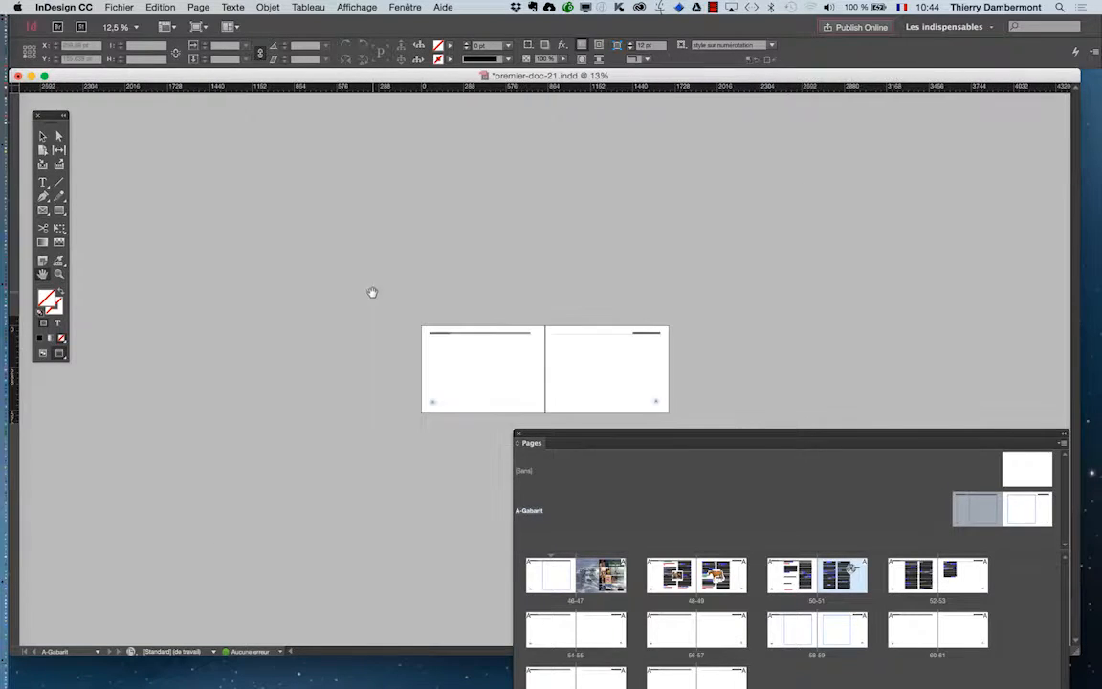
key(super+plus)
drag(988, 438, 935, 428)
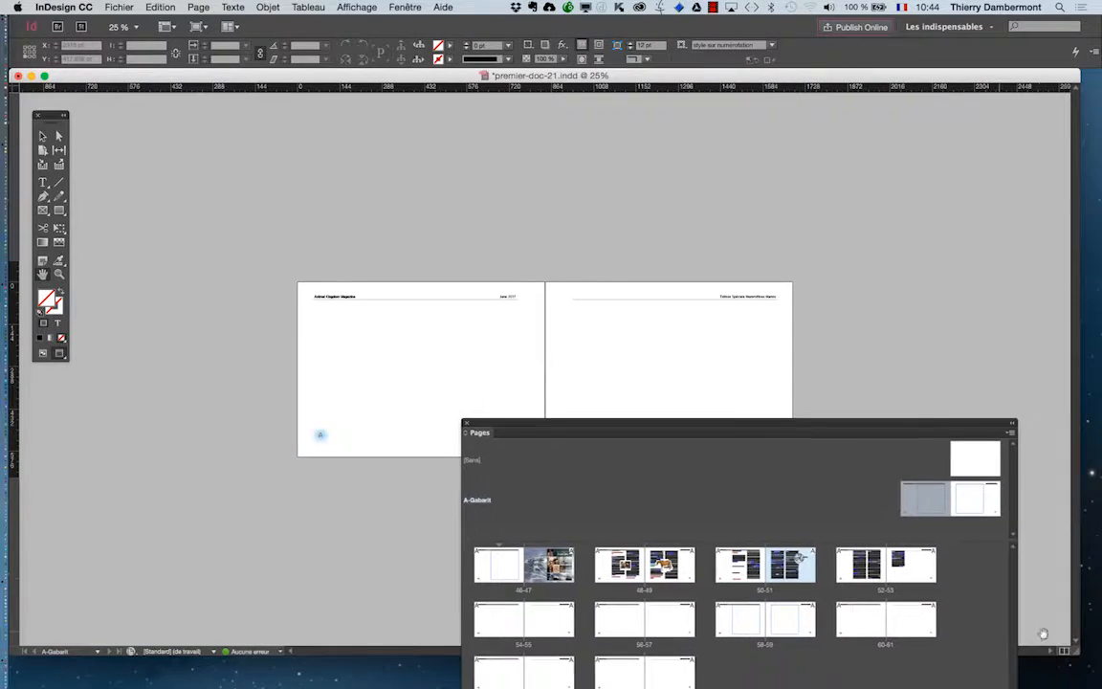
drag(1079, 658, 478, 675)
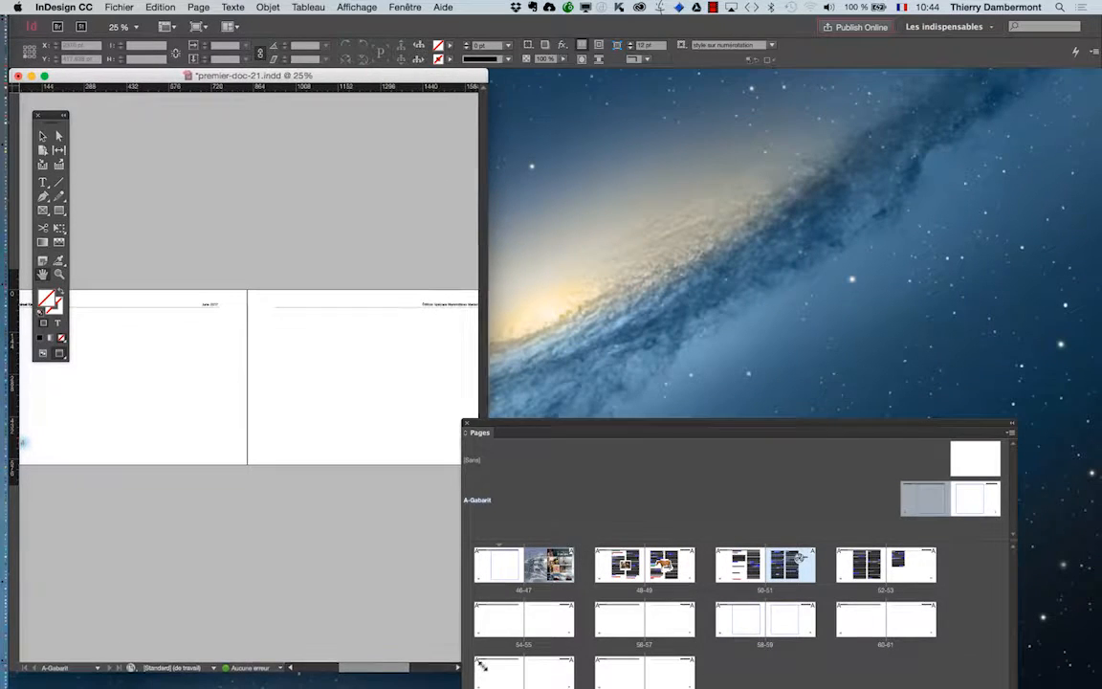
Create a second window for premier-doc-21.indd, reduce its size and place it beside the first one.
click(405, 7)
mouse_move(430, 22)
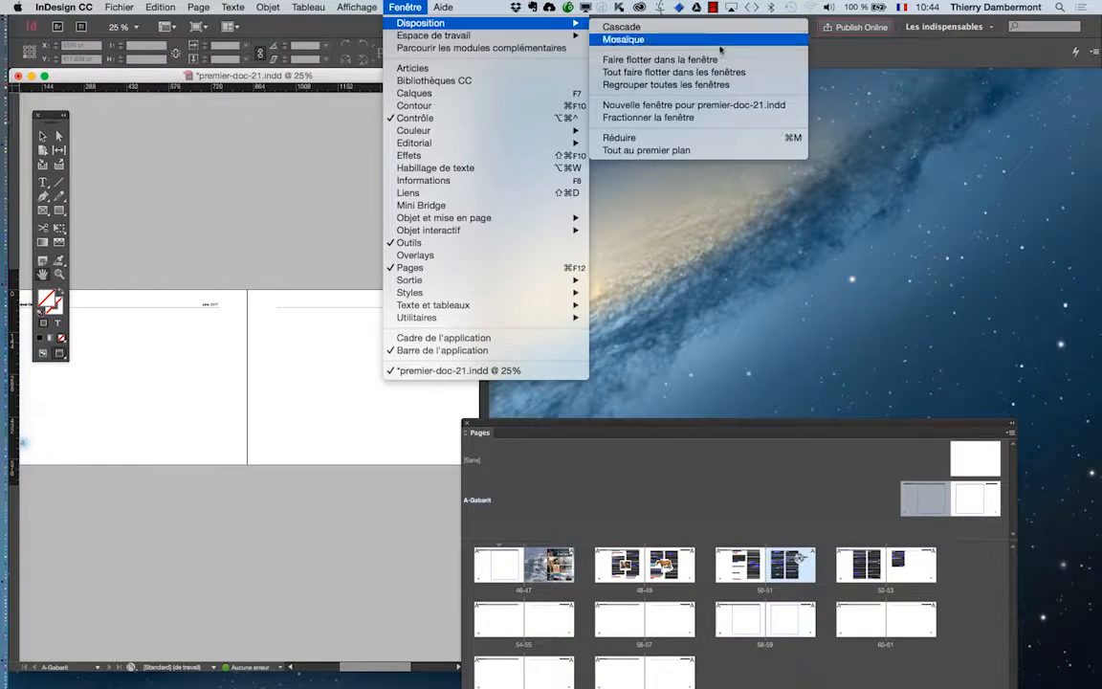
click(711, 112)
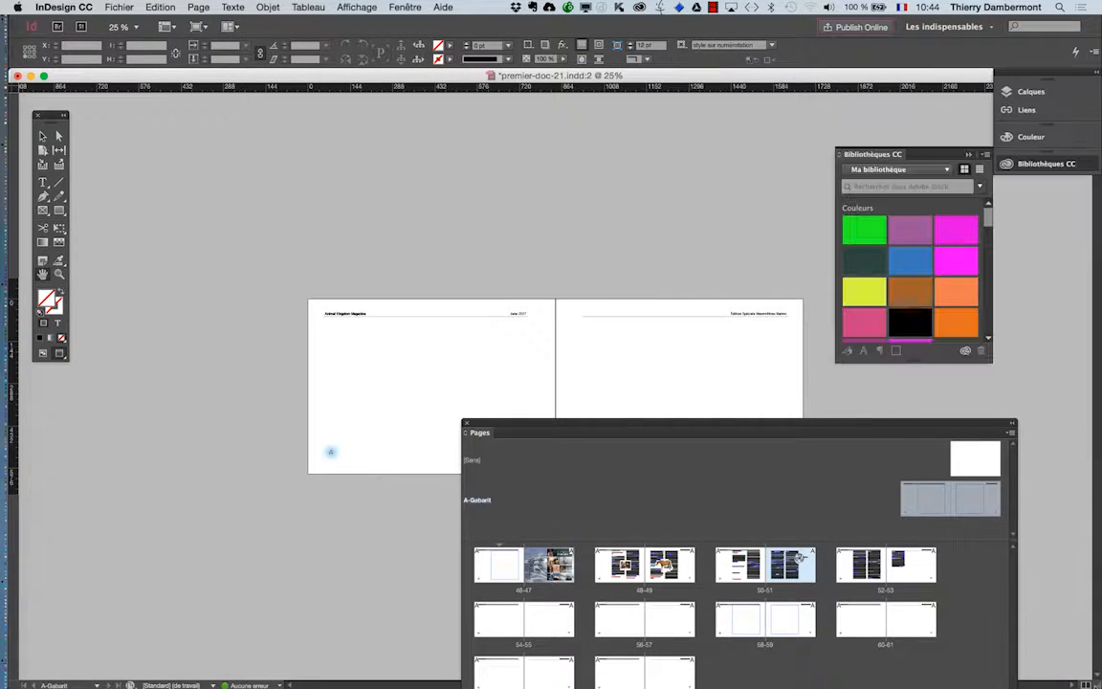
drag(1097, 685, 577, 641)
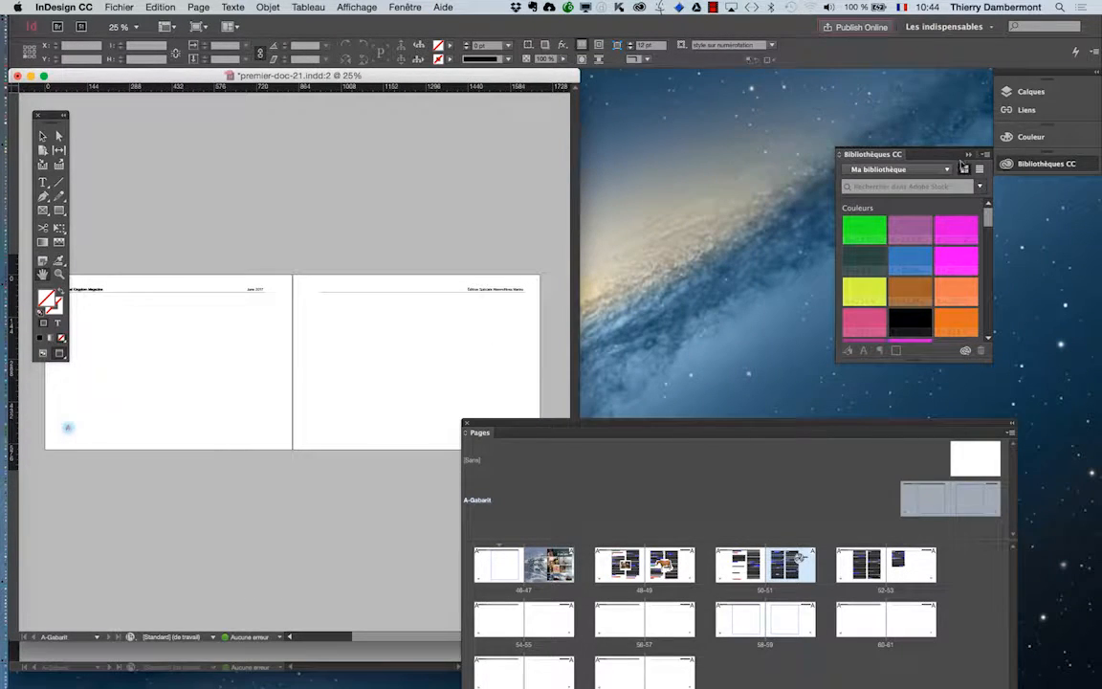
click(969, 154)
drag(253, 79, 739, 79)
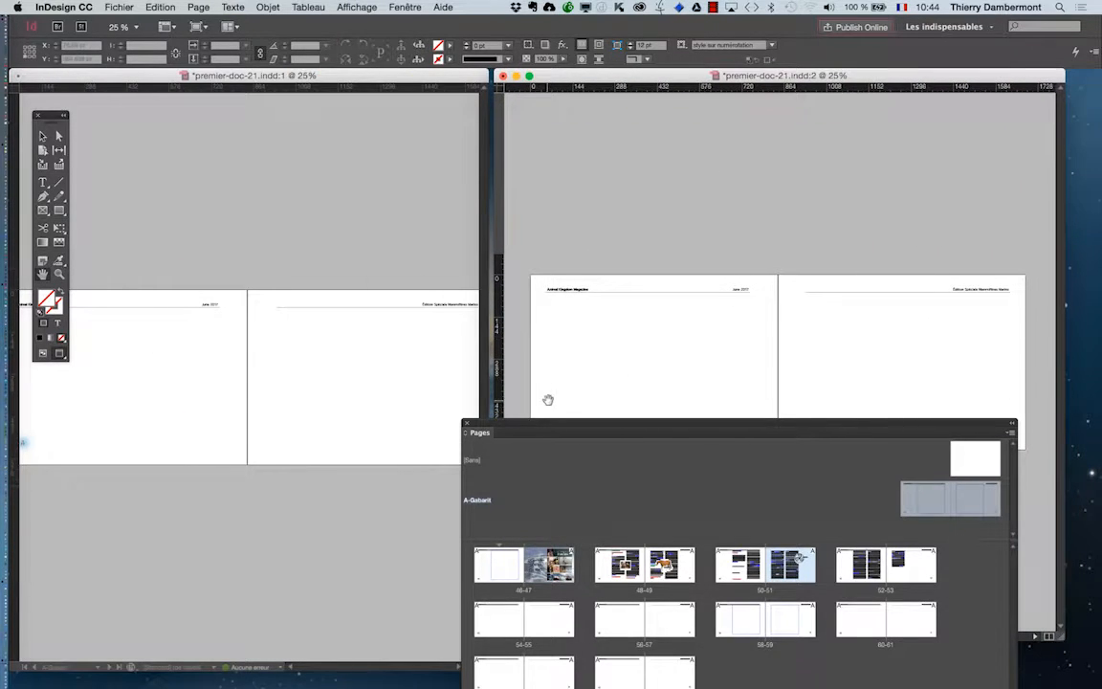
Hide the pages overview and switch both document windows from preview to normal display with frames and guides.
click(465, 422)
click(41, 352)
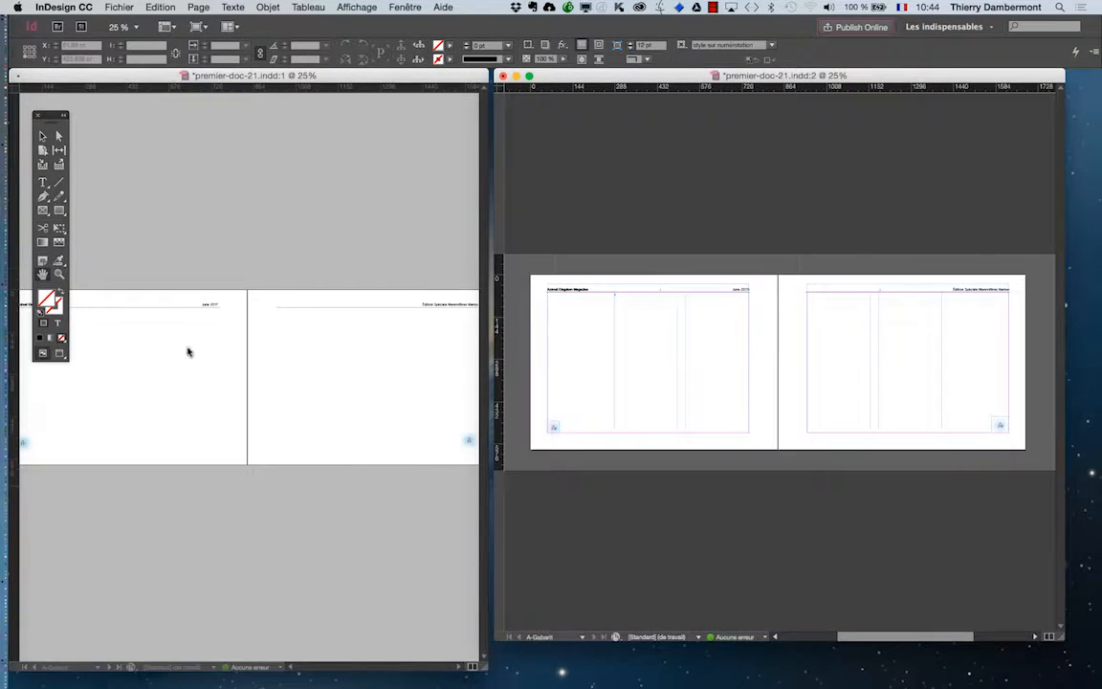
click(231, 249)
key(w)
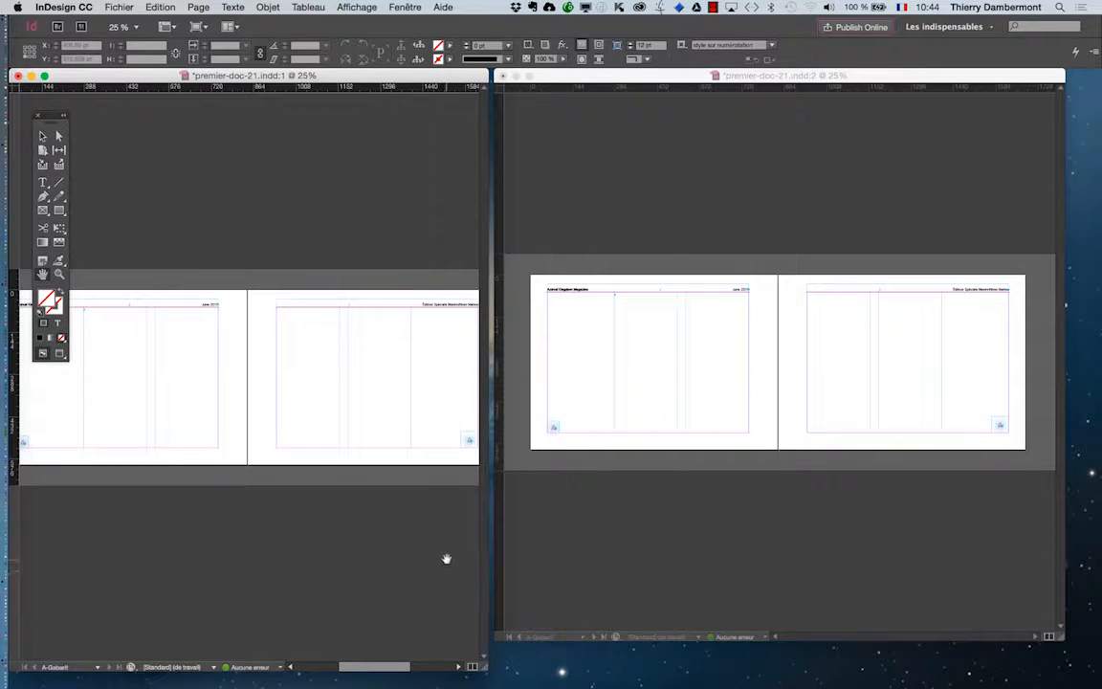
Adjust the size and position of the two document windows so they stand side by side without overlapping.
drag(1063, 639, 1015, 669)
drag(631, 74, 705, 78)
drag(414, 79, 438, 79)
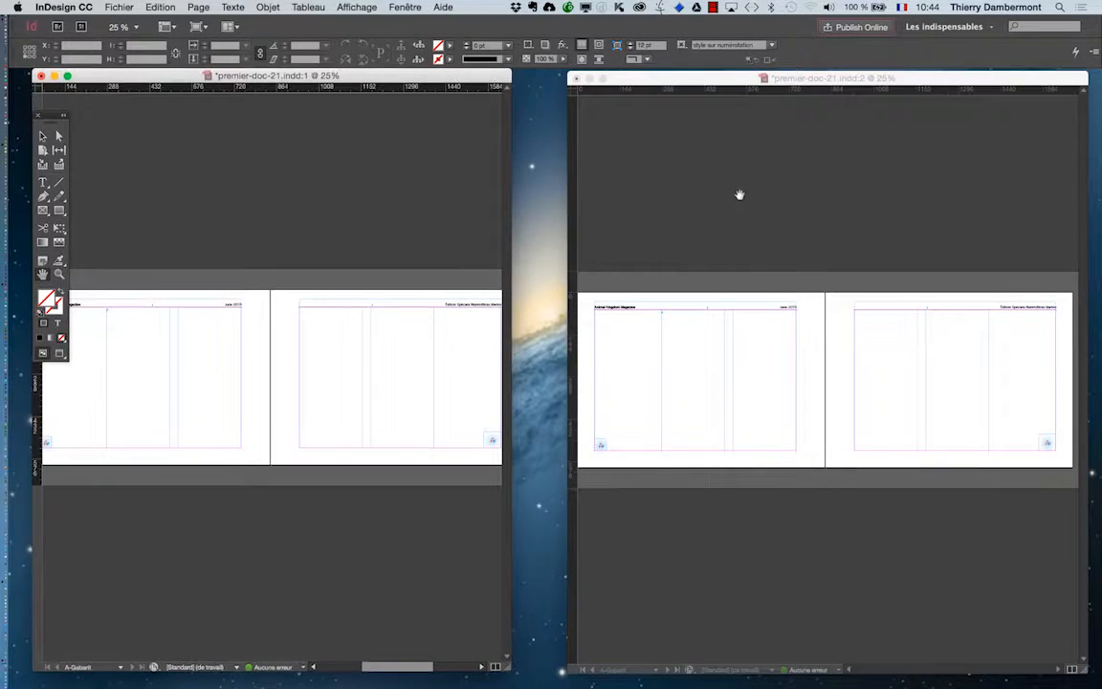
Show page 48 at 50% in the second window, keeping the pages overview clear of it.
click(799, 79)
click(405, 7)
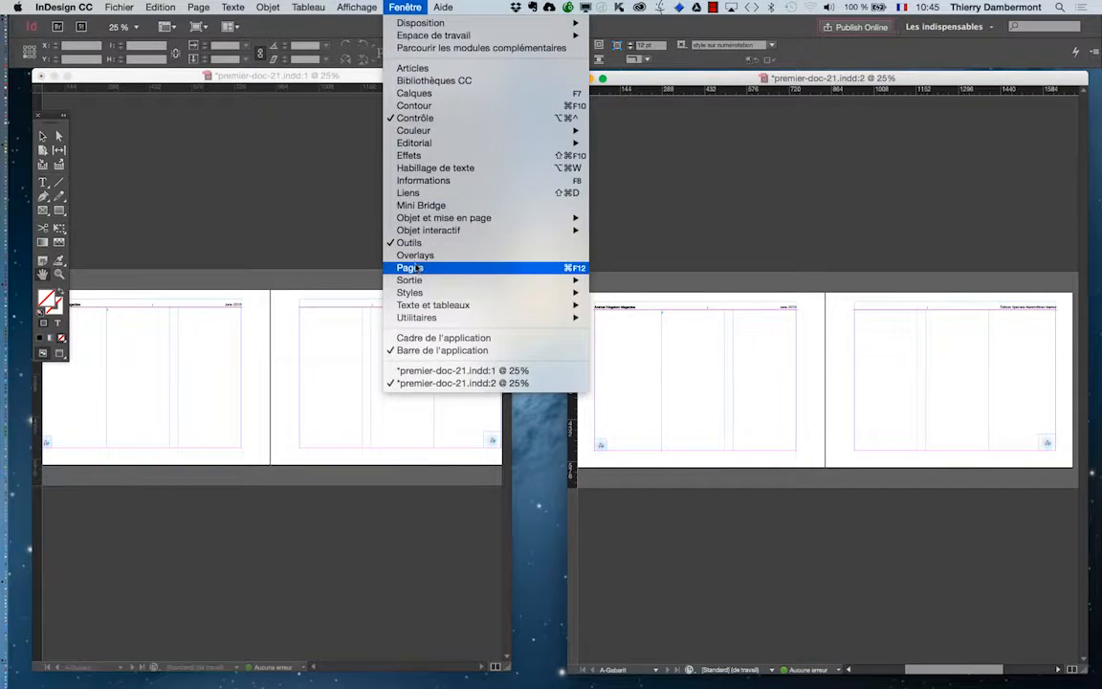
double_click(627, 569)
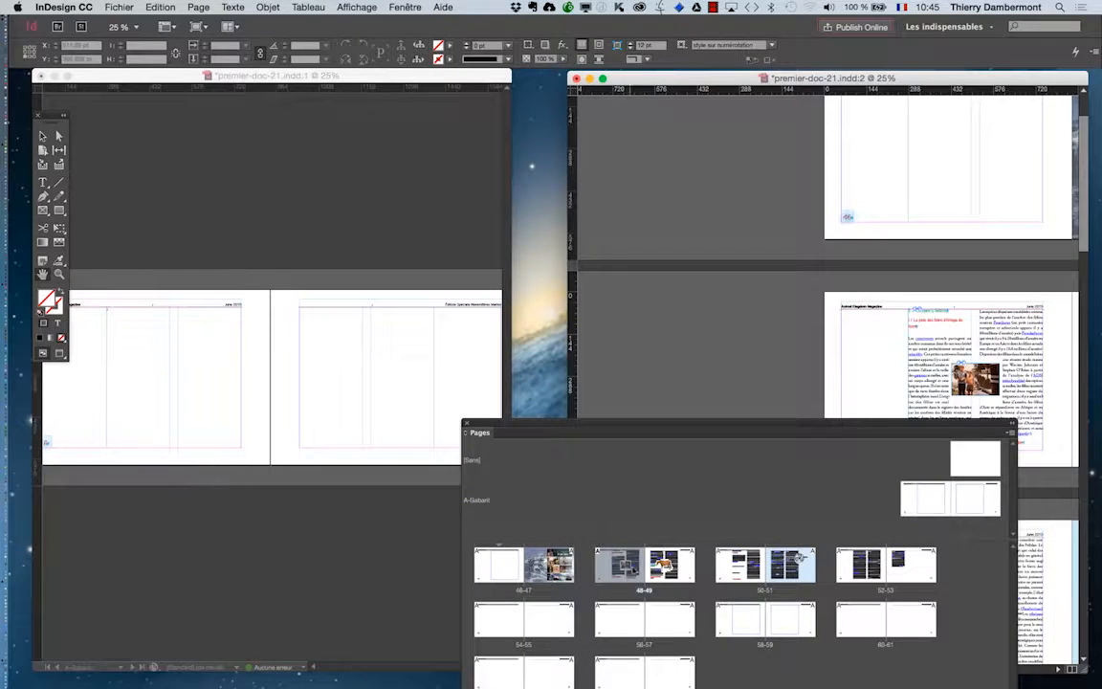
drag(711, 427, 378, 355)
scroll(861, 594, right, 5)
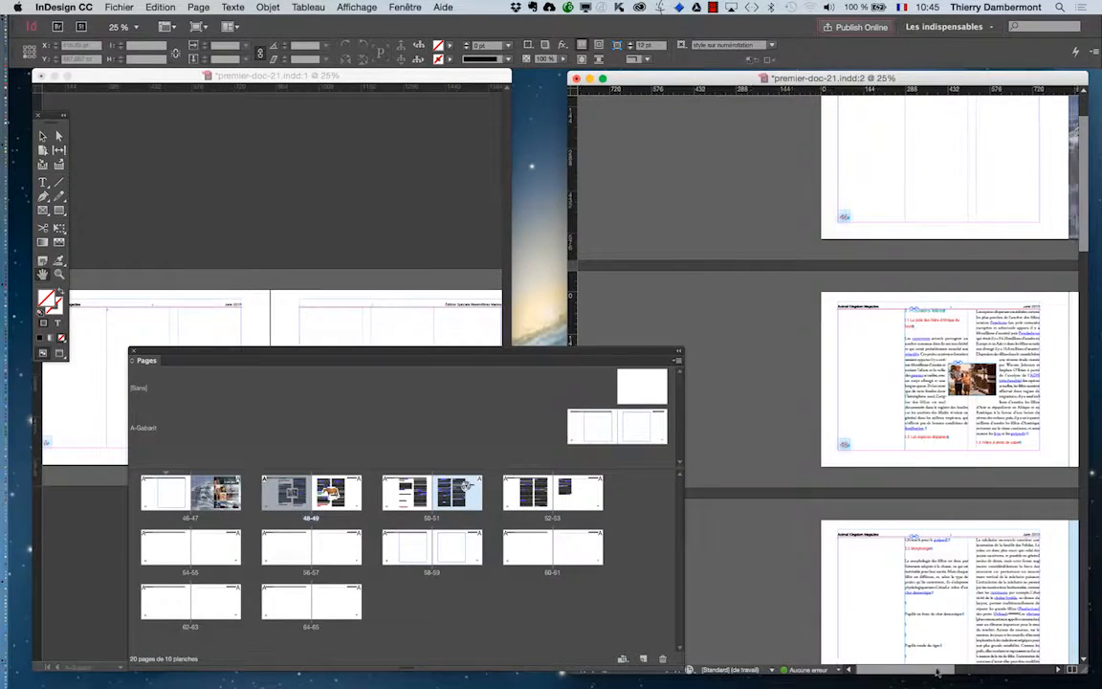
scroll(778, 350, up, 2)
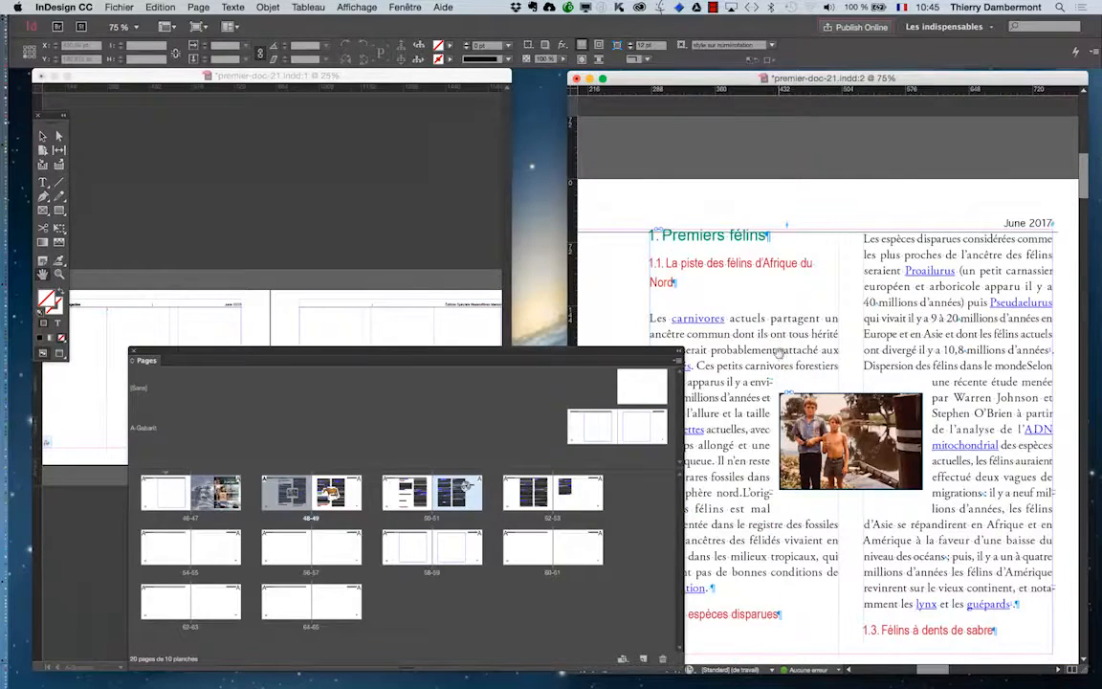
scroll(780, 355, down, 1)
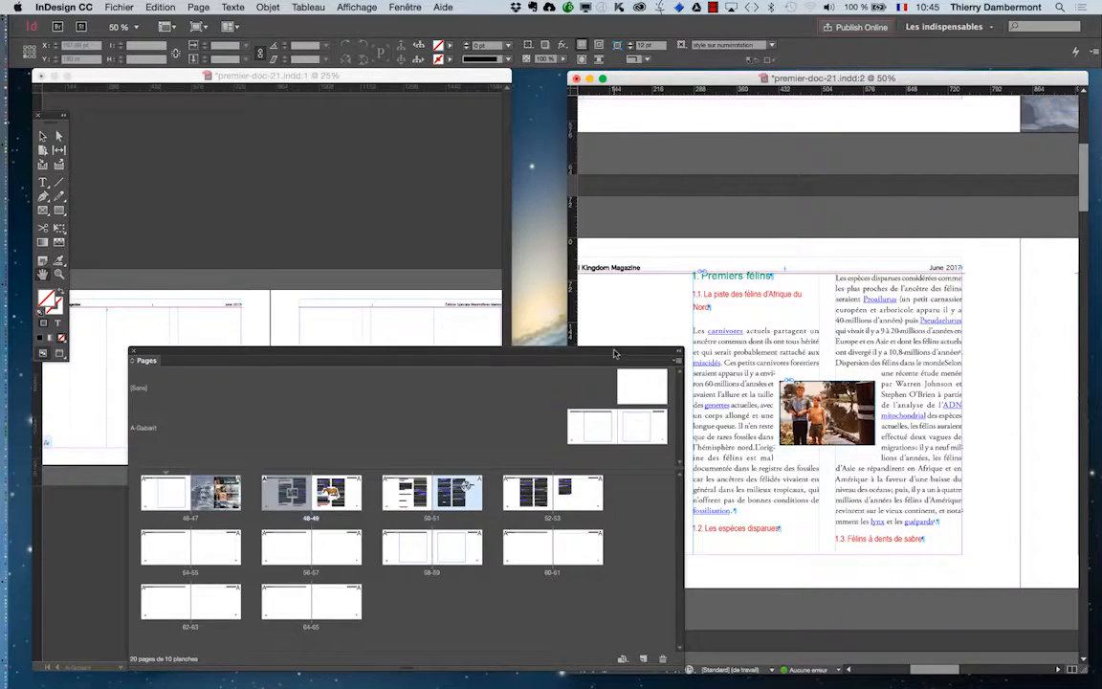
drag(615, 354, 481, 518)
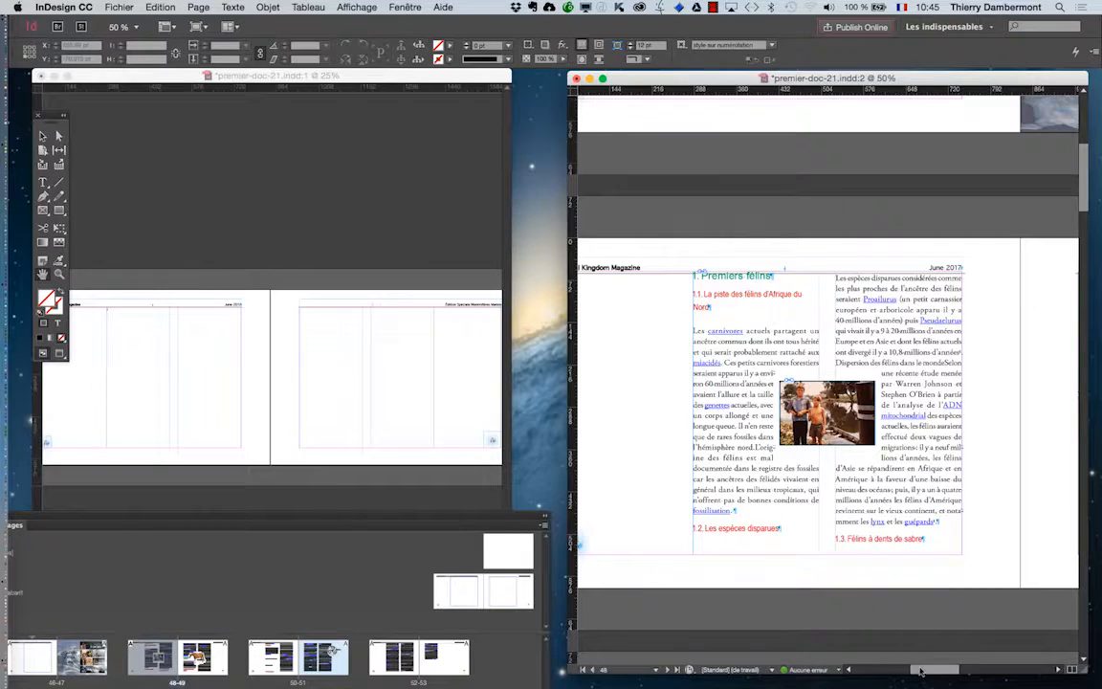
drag(921, 670, 914, 669)
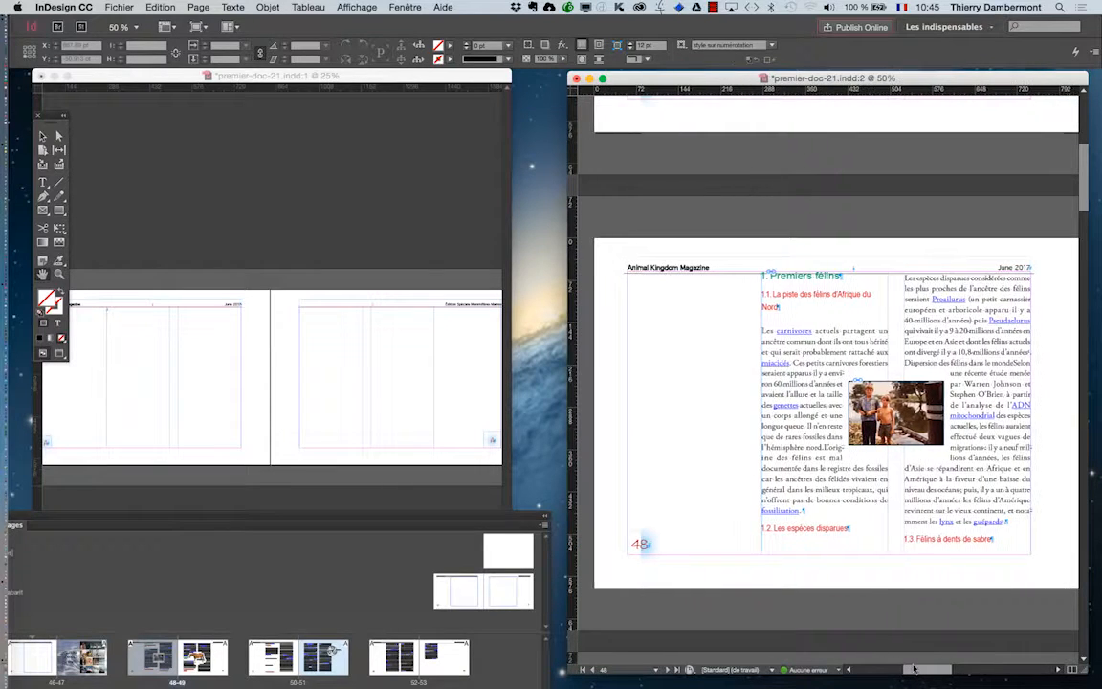
Select the threaded two-column text frames on both pages of the A-Gabarit master spread in the first window.
click(253, 87)
key(super+equal)
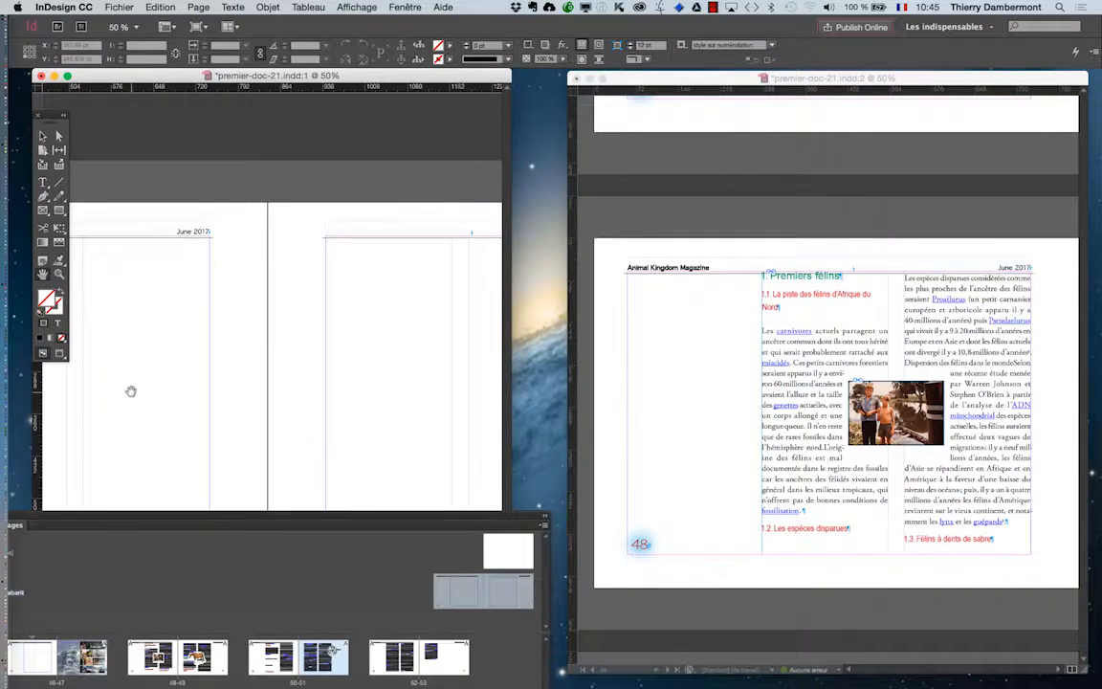
click(44, 275)
drag(196, 316, 416, 328)
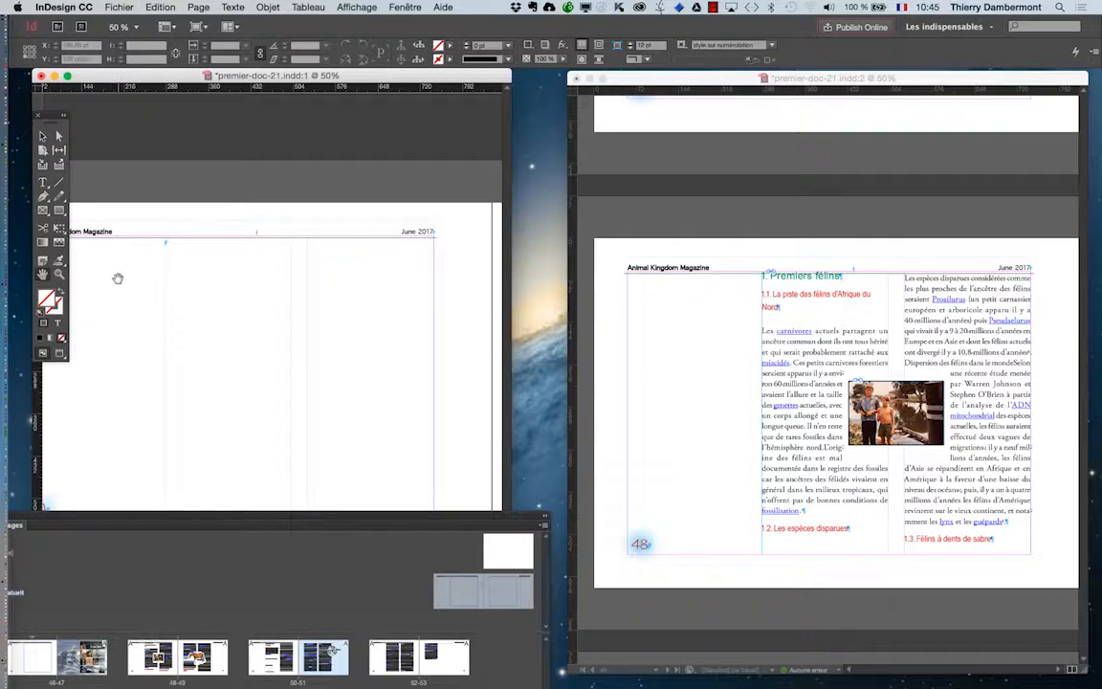
scroll(172, 239, up, 1)
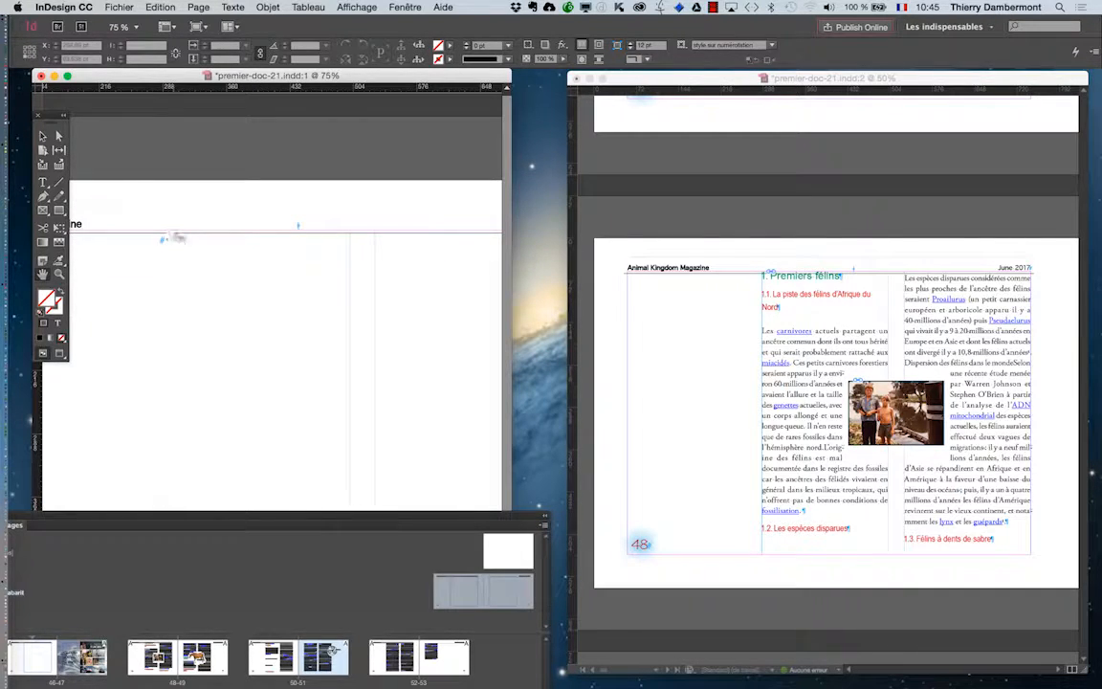
click(43, 135)
click(295, 299)
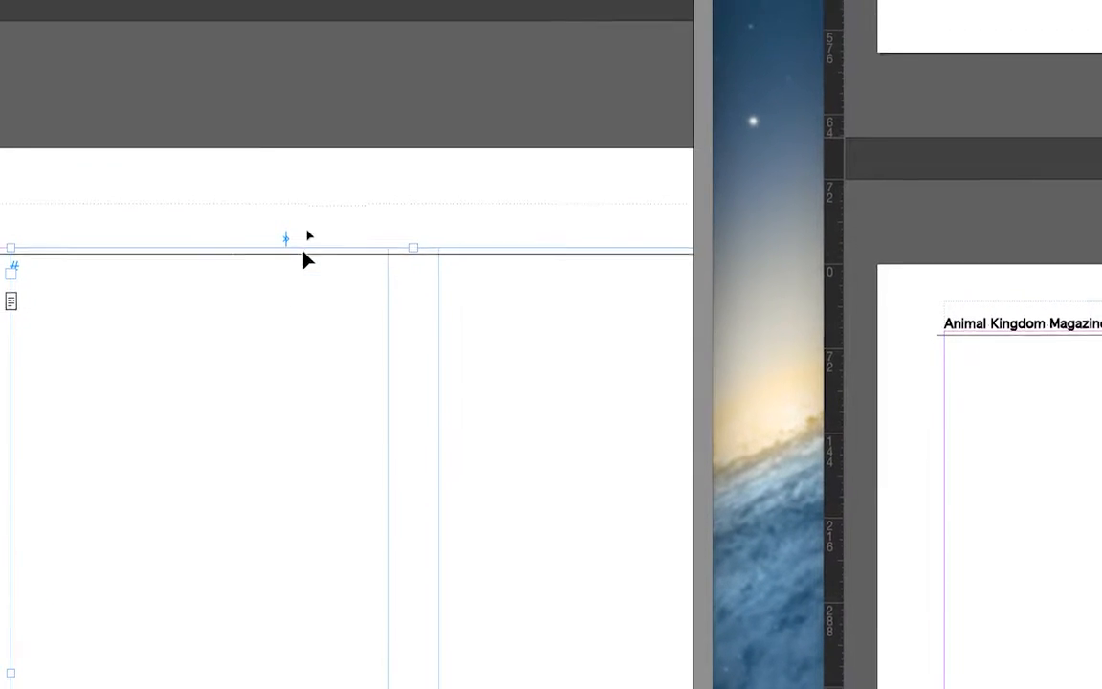
click(306, 251)
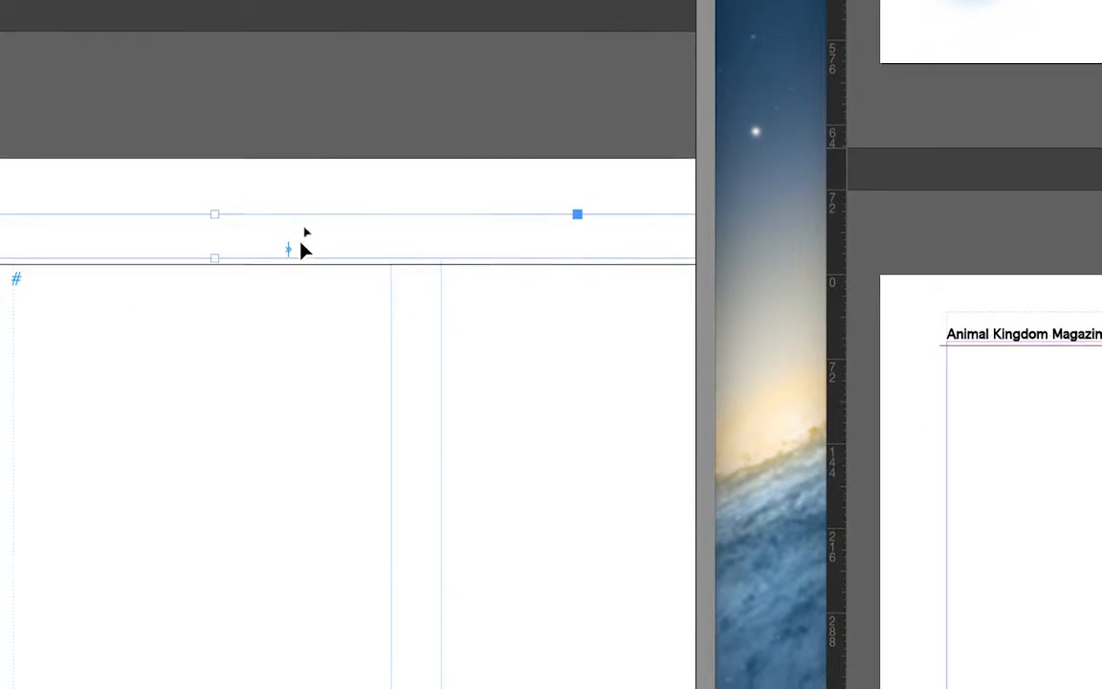
click(295, 304)
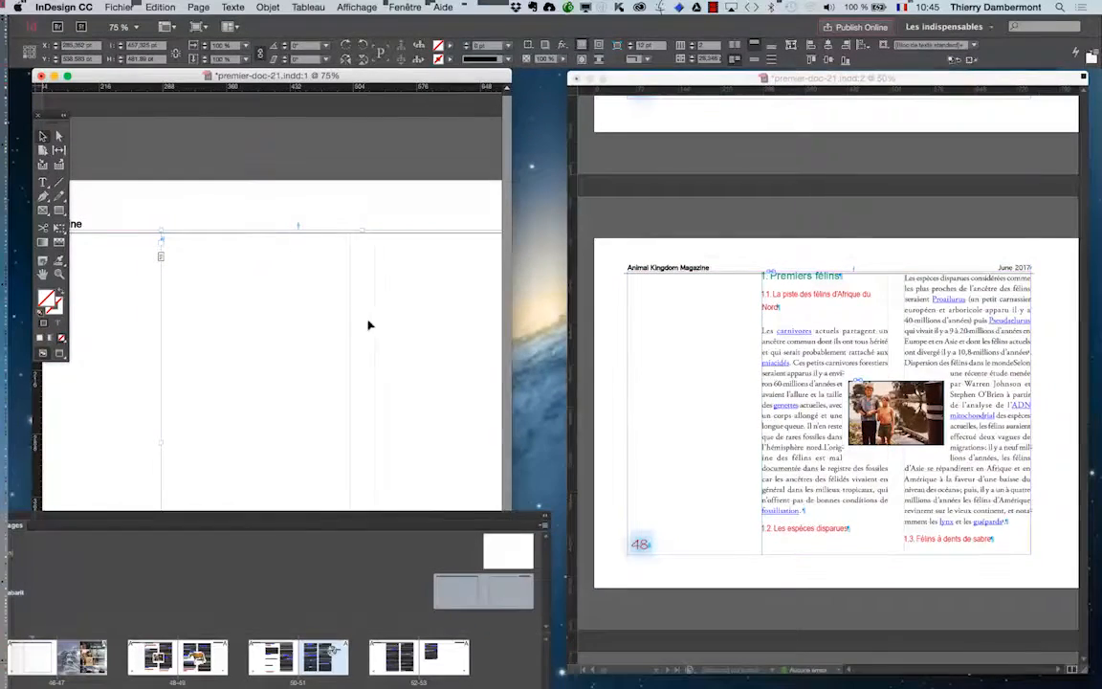
key(super+minus)
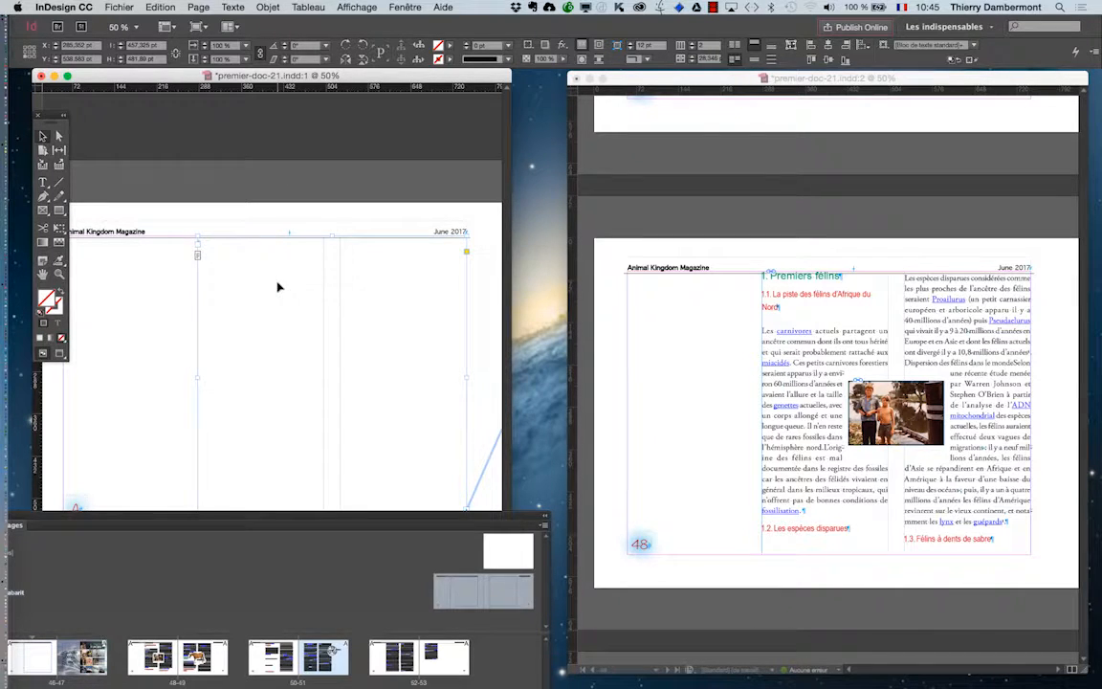
key(super+minus)
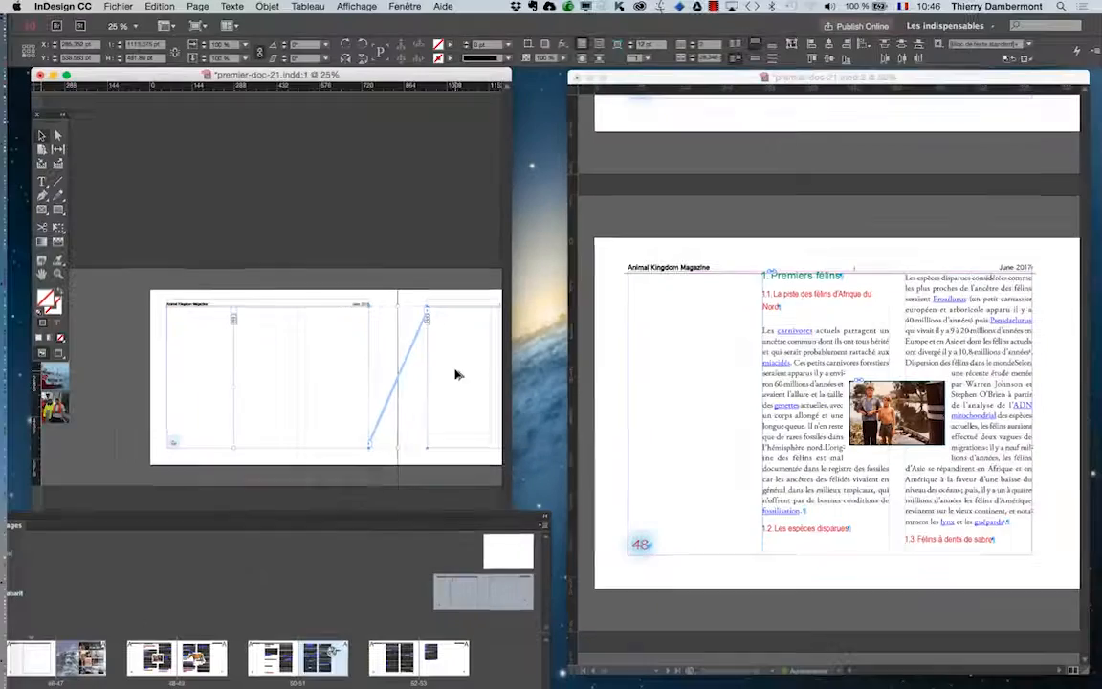
Open the text frame options for the selected master frames, turn on the preview and unlink the four inset margins.
click(269, 7)
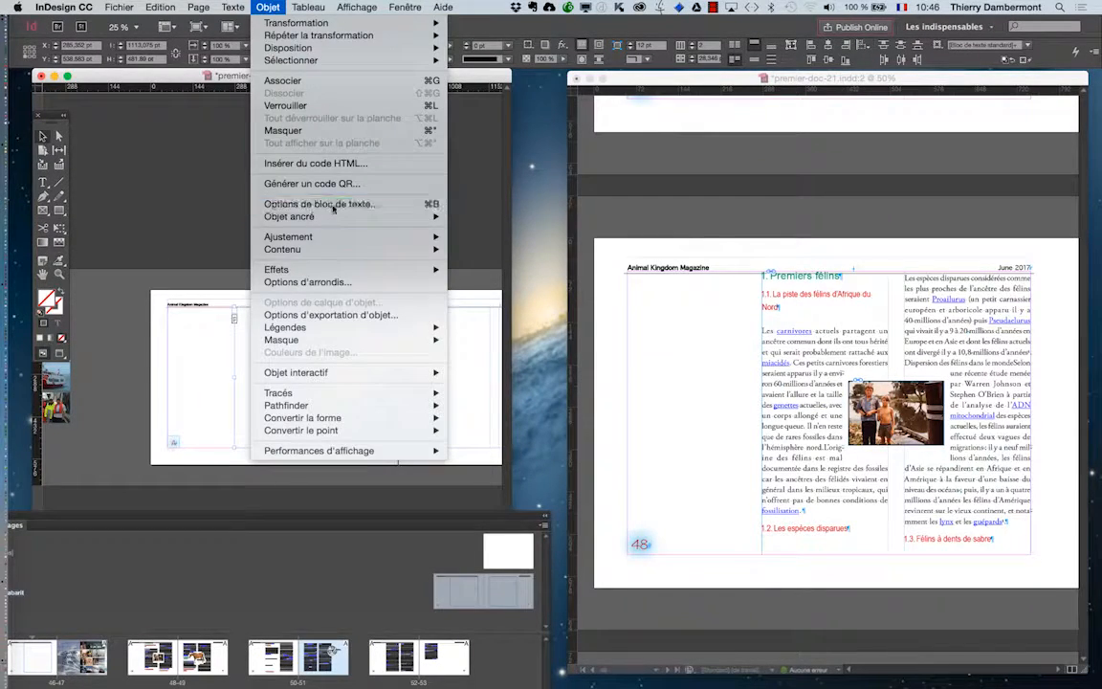
click(320, 204)
drag(512, 214, 485, 118)
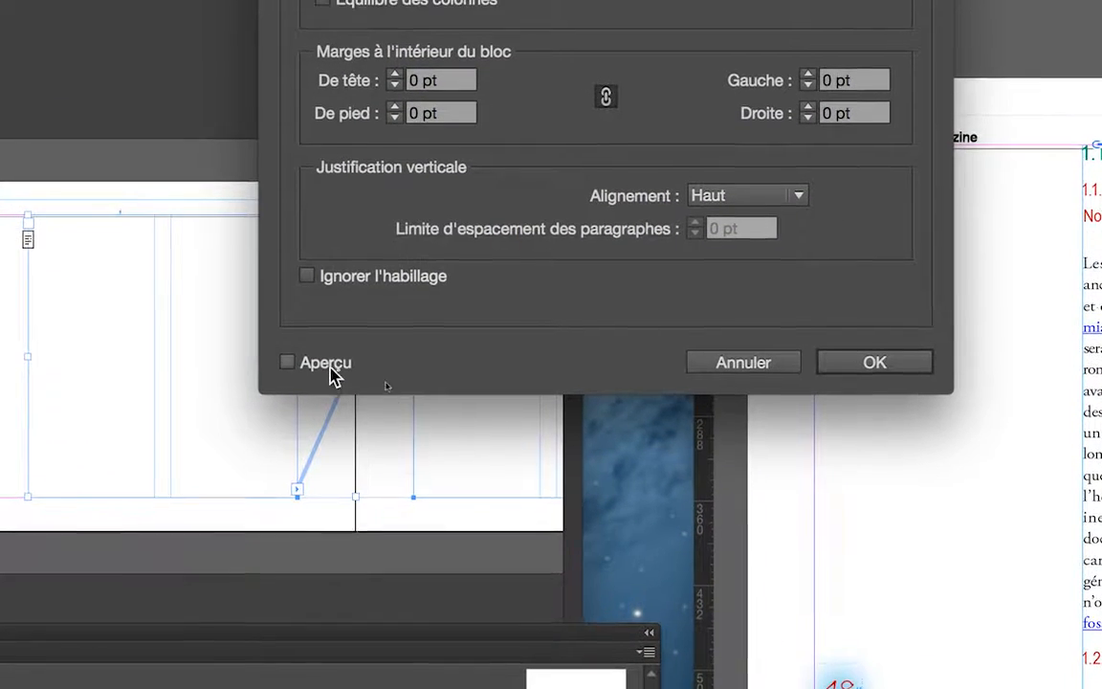
click(329, 368)
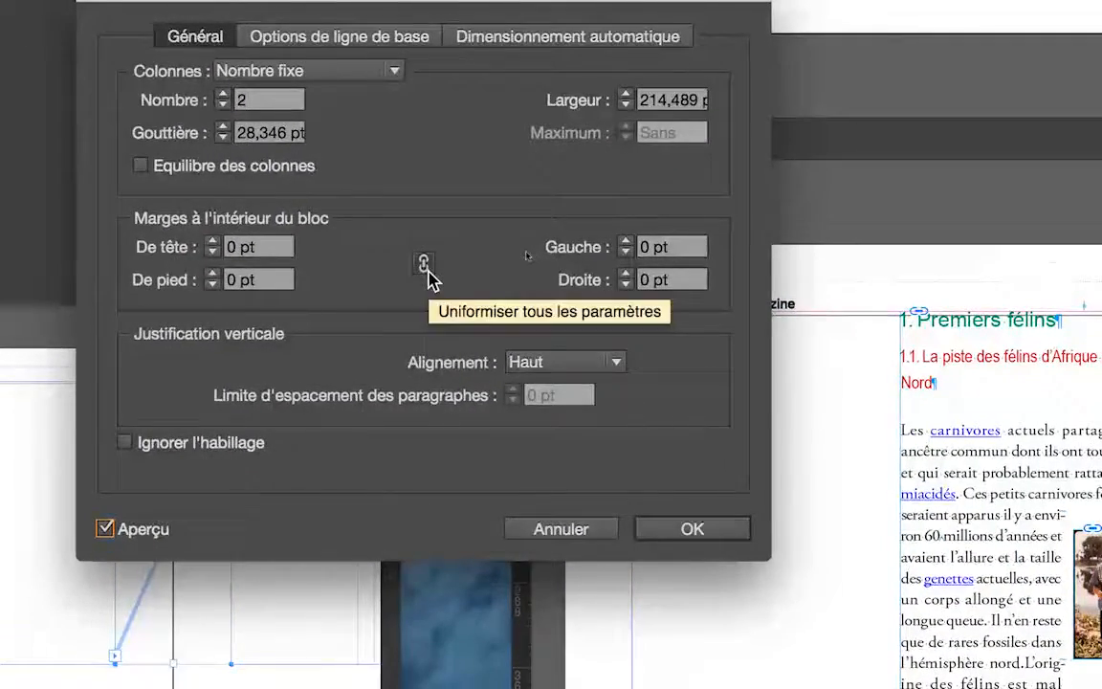
click(426, 267)
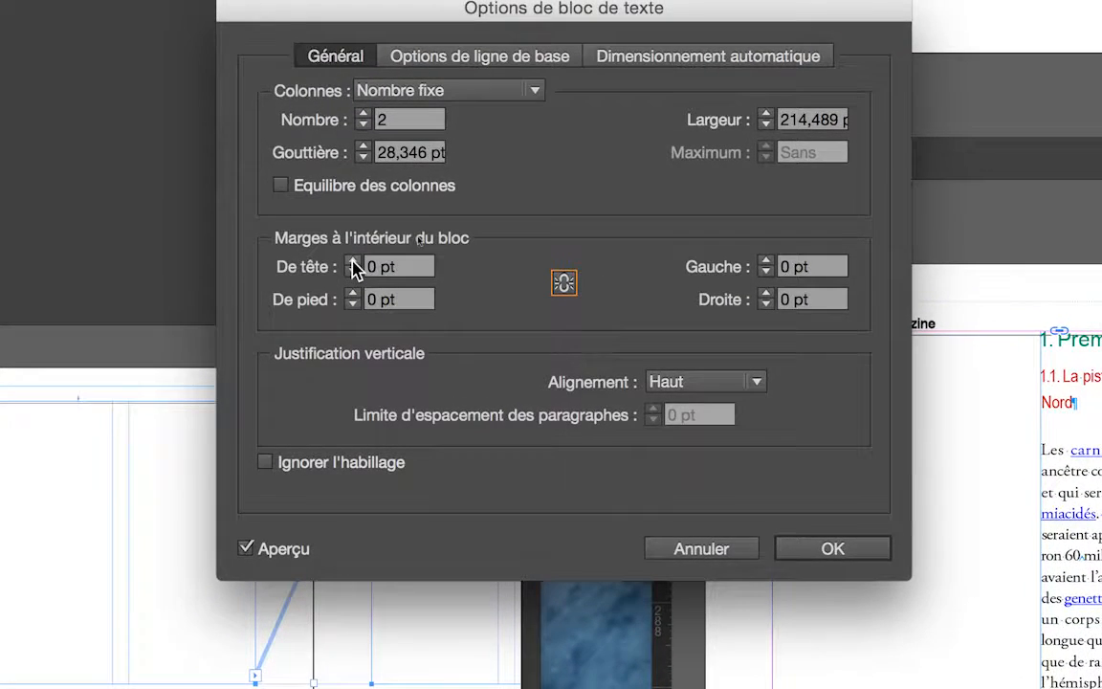
Set the master text frames' top inset to 30 pt and show the page 48 window in preview mode.
click(352, 259)
click(352, 261)
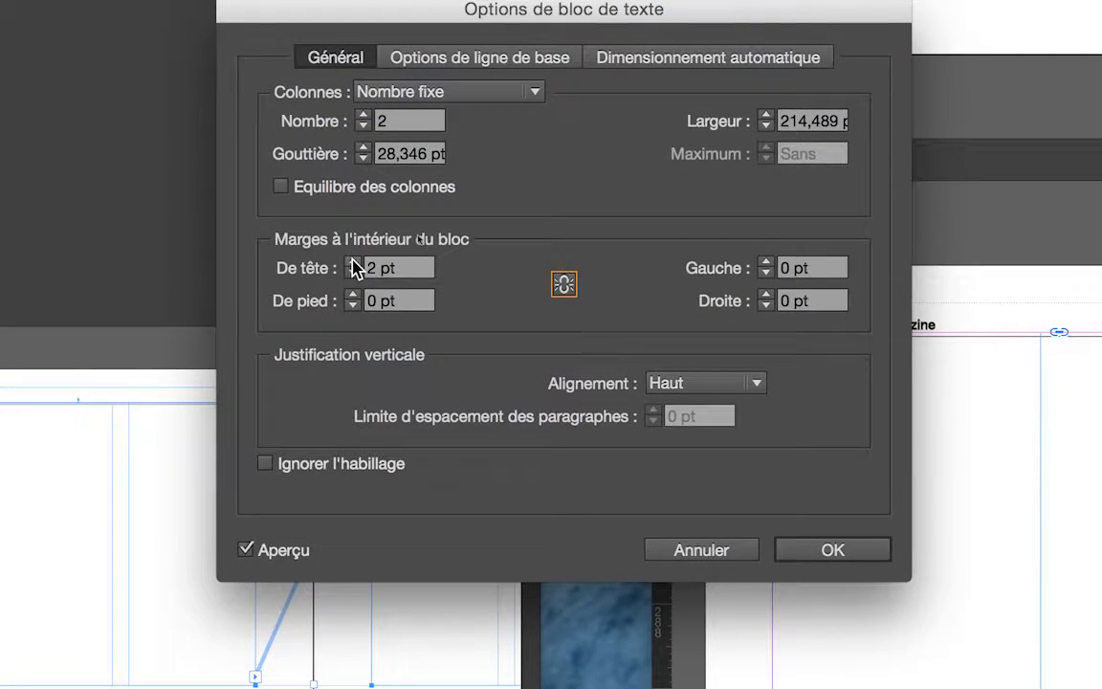
click(352, 260)
click(352, 261)
click(352, 260)
click(352, 260)
click(352, 261)
click(352, 260)
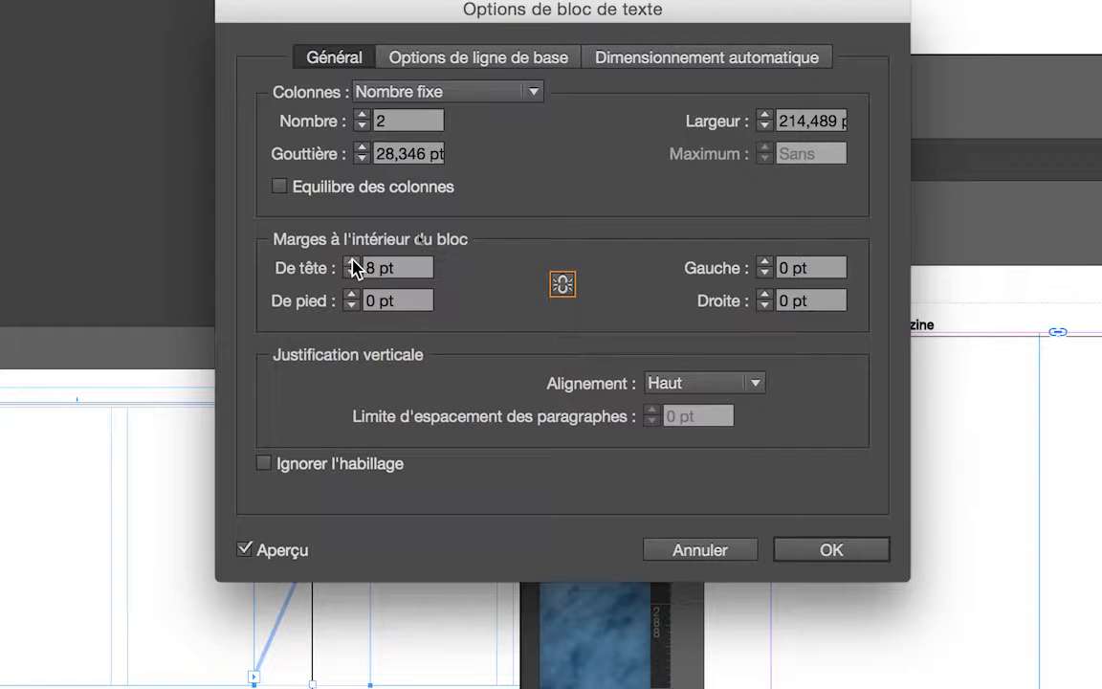
click(353, 260)
click(352, 260)
click(352, 260)
click(352, 260)
click(352, 261)
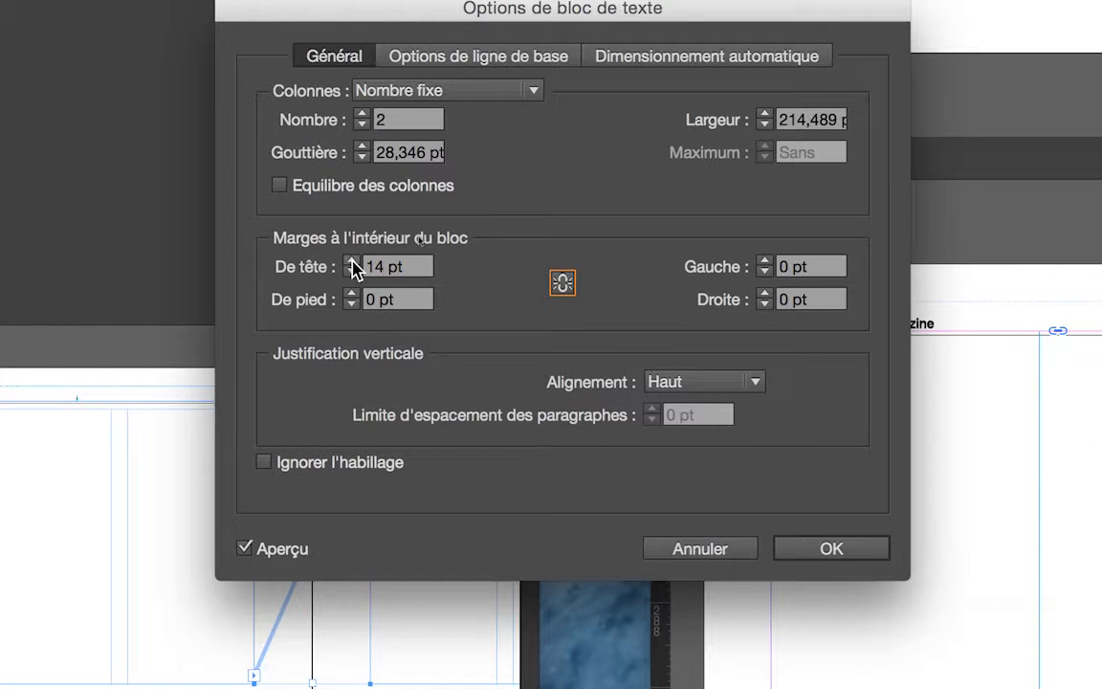
click(352, 261)
click(352, 261)
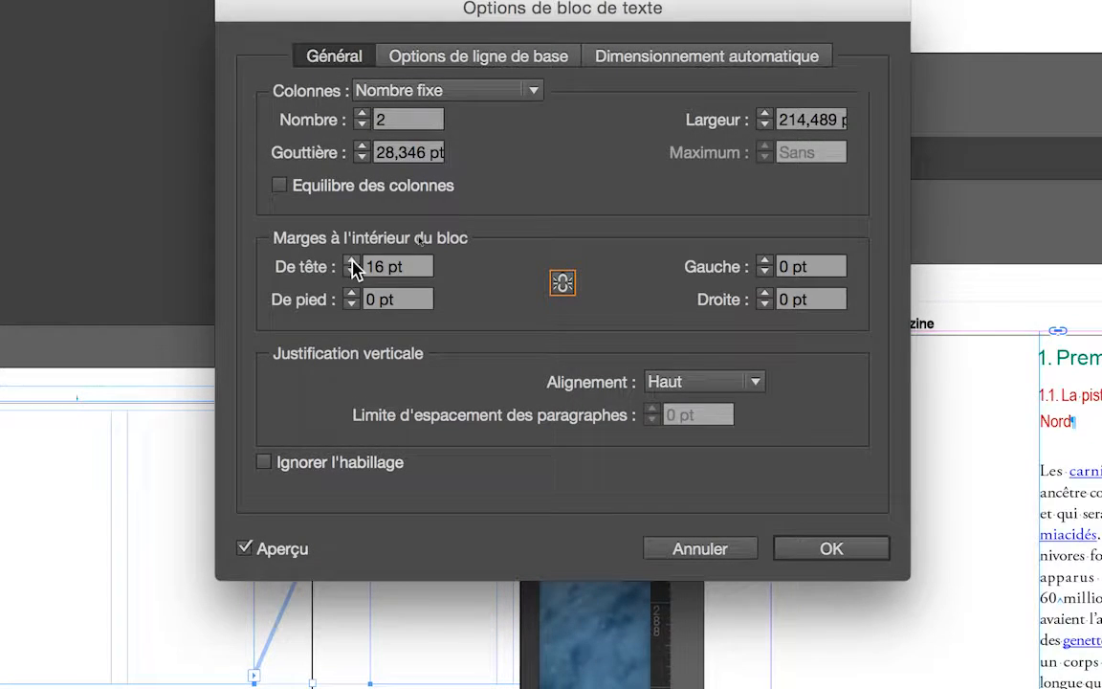
click(353, 261)
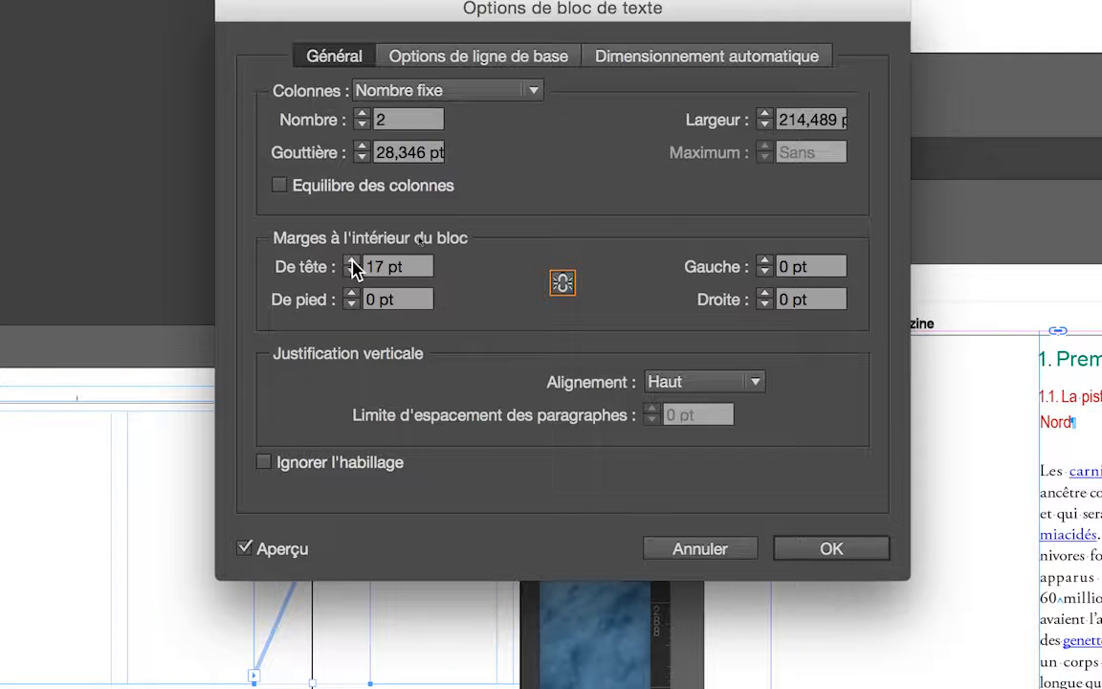
shift+click(353, 261)
shift+click(352, 261)
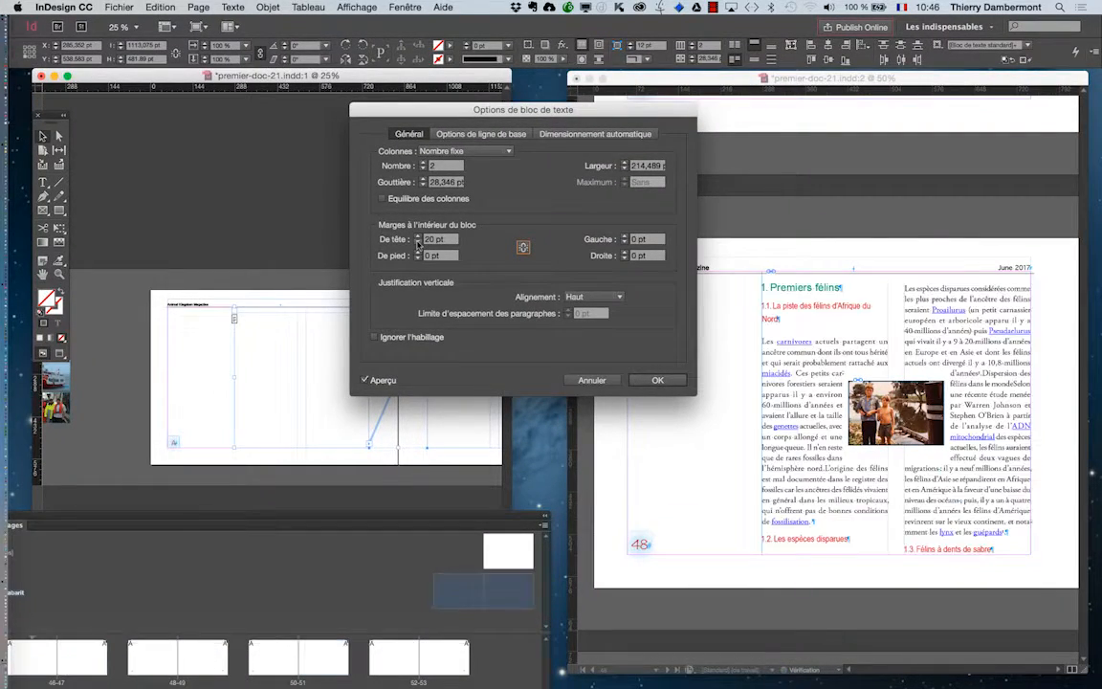
click(418, 237)
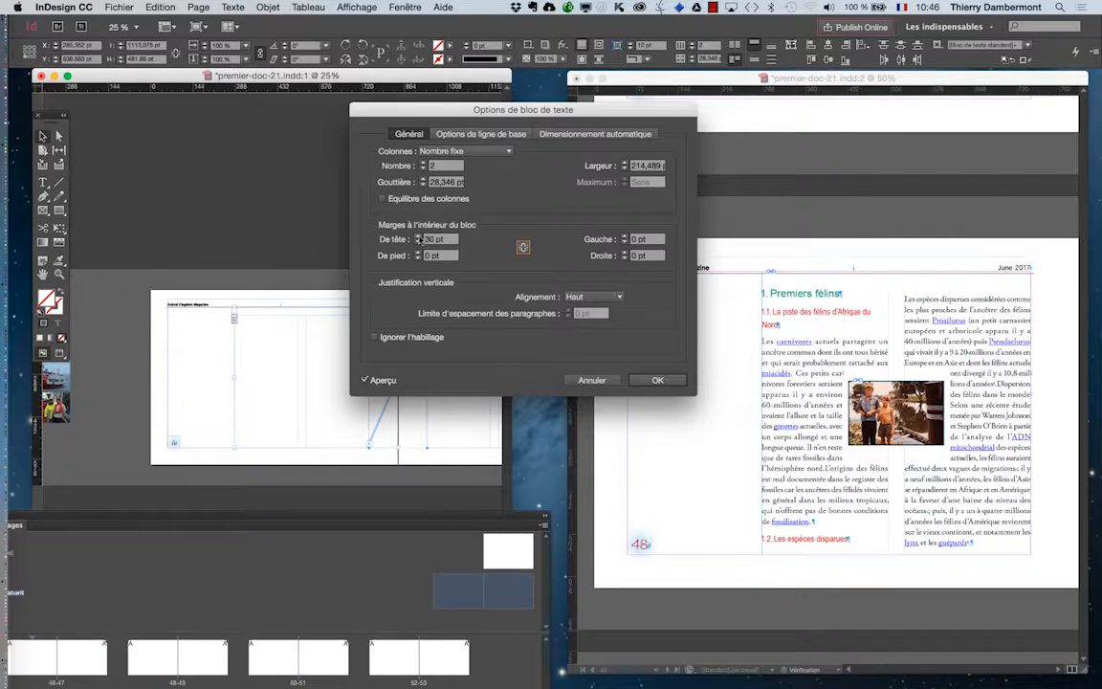
click(640, 379)
click(696, 74)
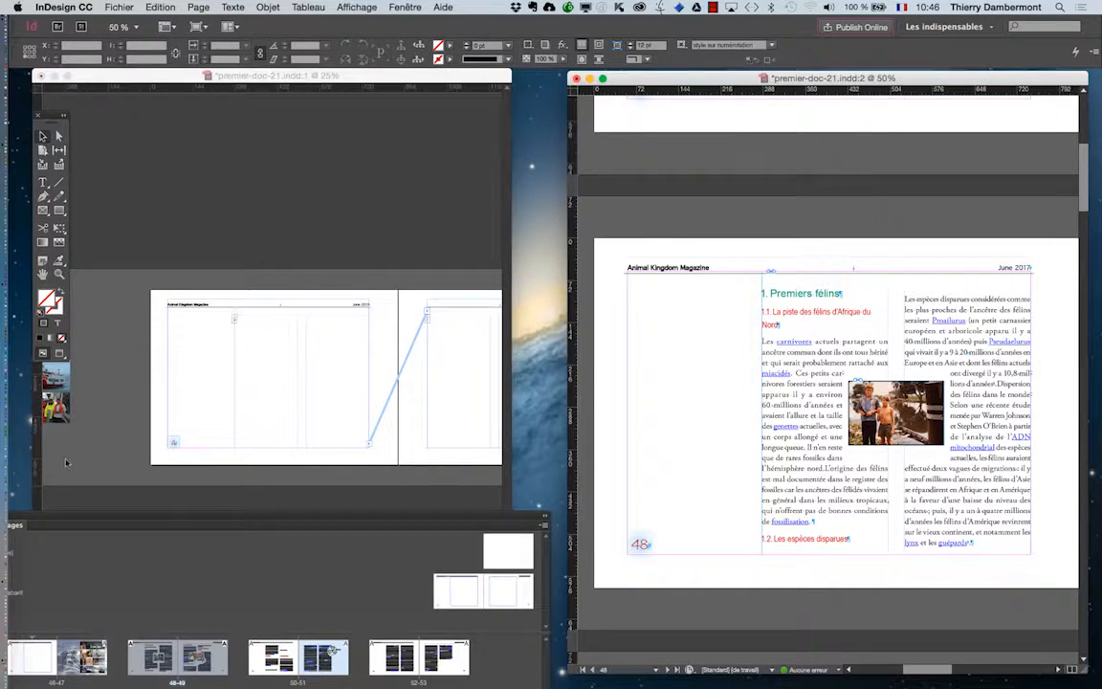
key(w)
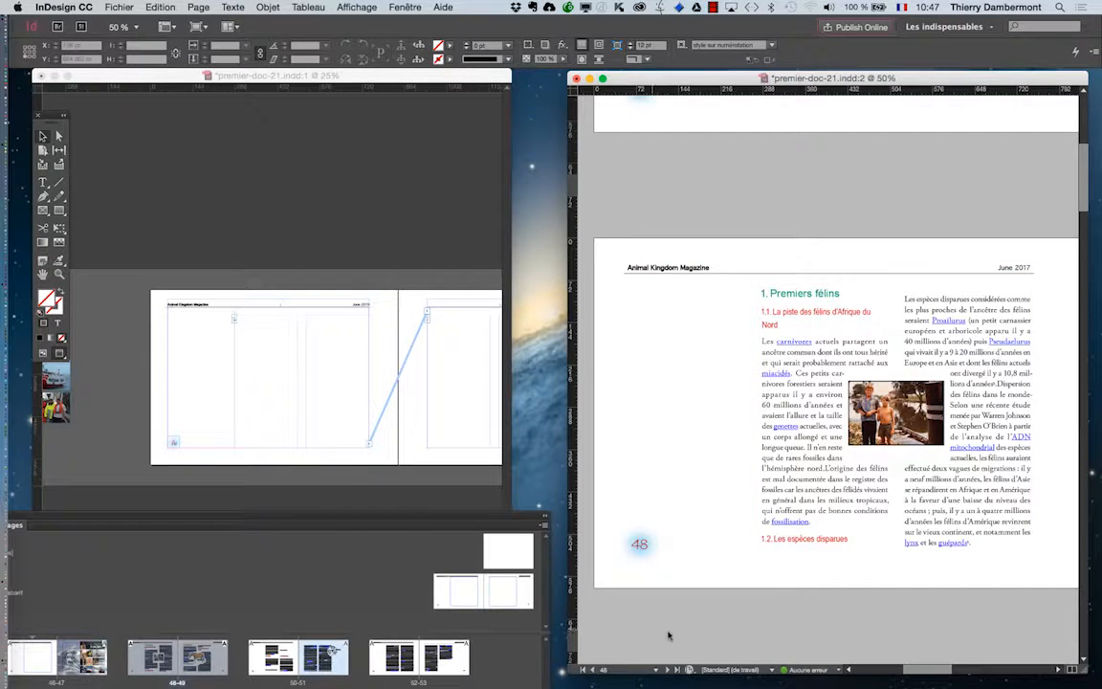
Set the top inset of the master spread's main text frames to 60 pt in the text frame options.
click(203, 76)
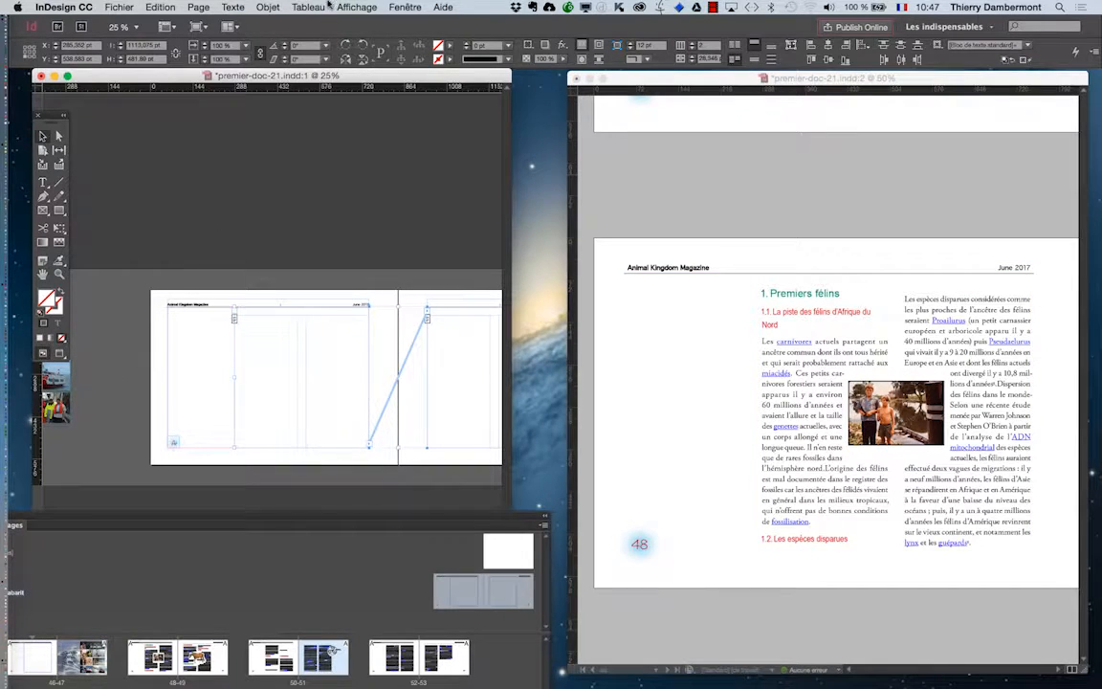
click(281, 6)
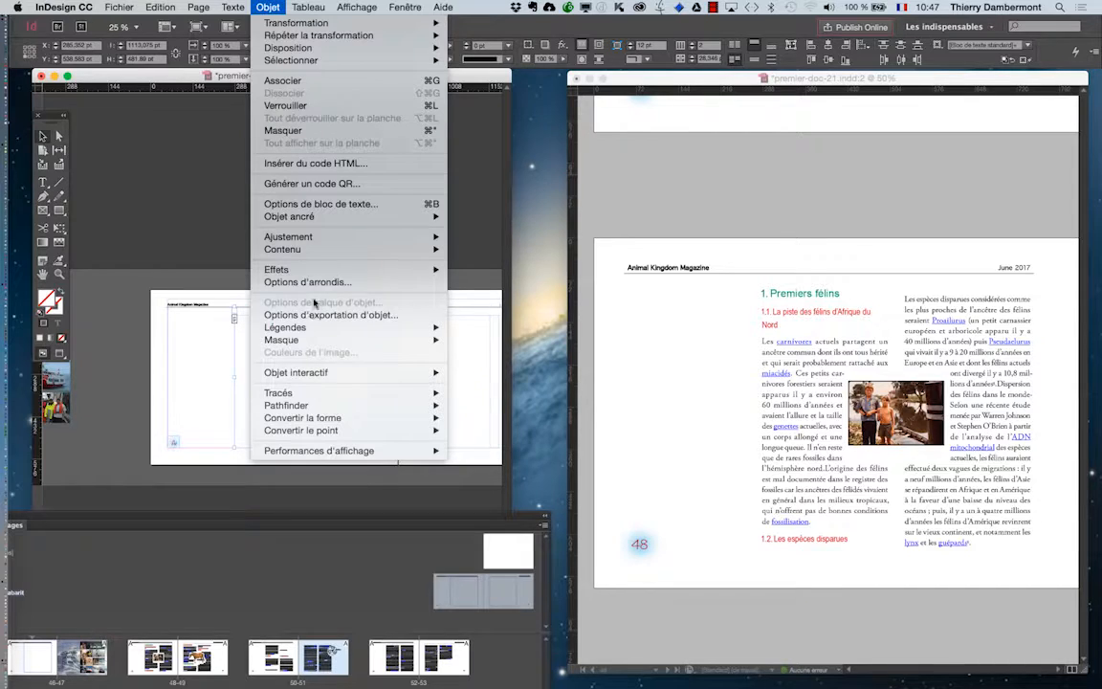
click(321, 203)
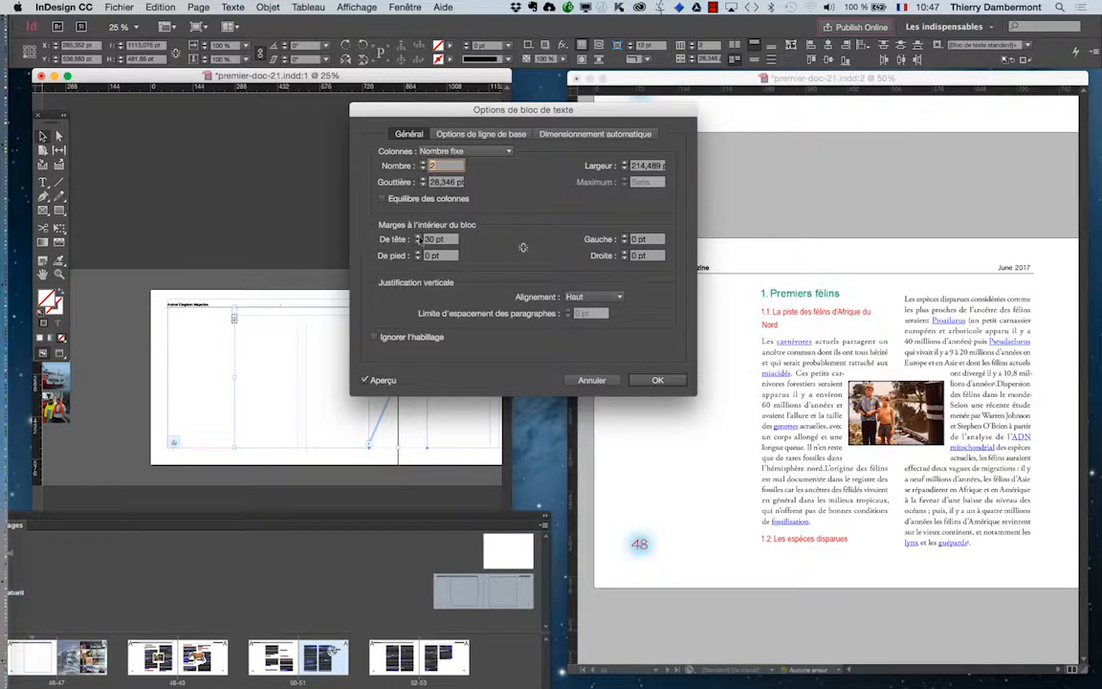
shift+click(419, 238)
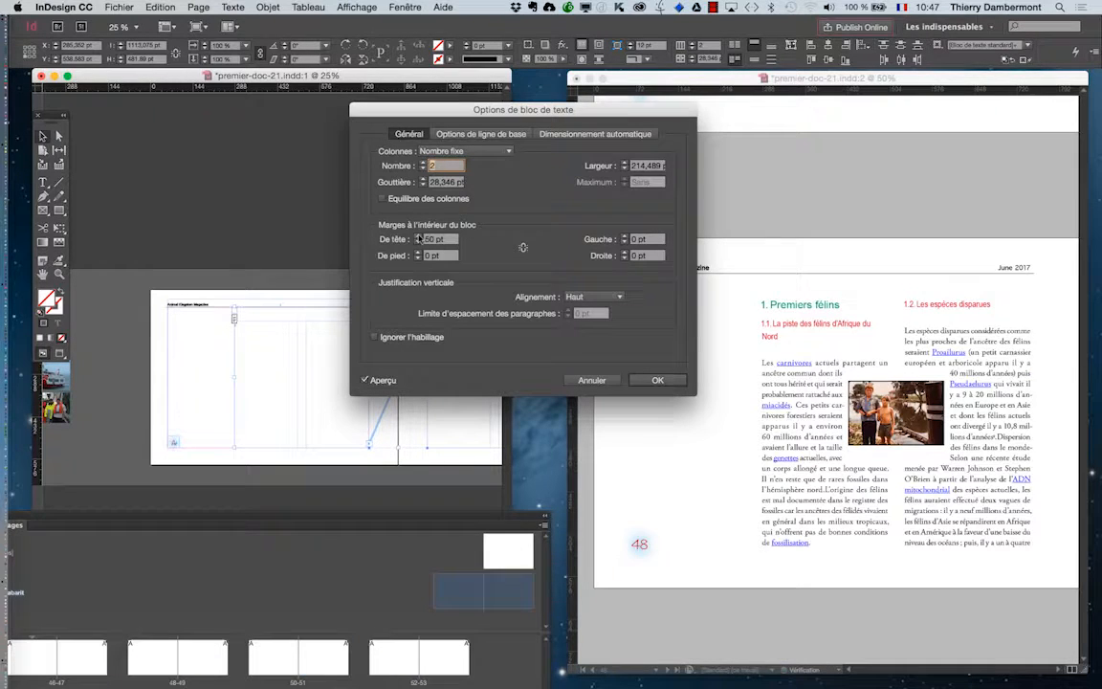
shift+click(419, 238)
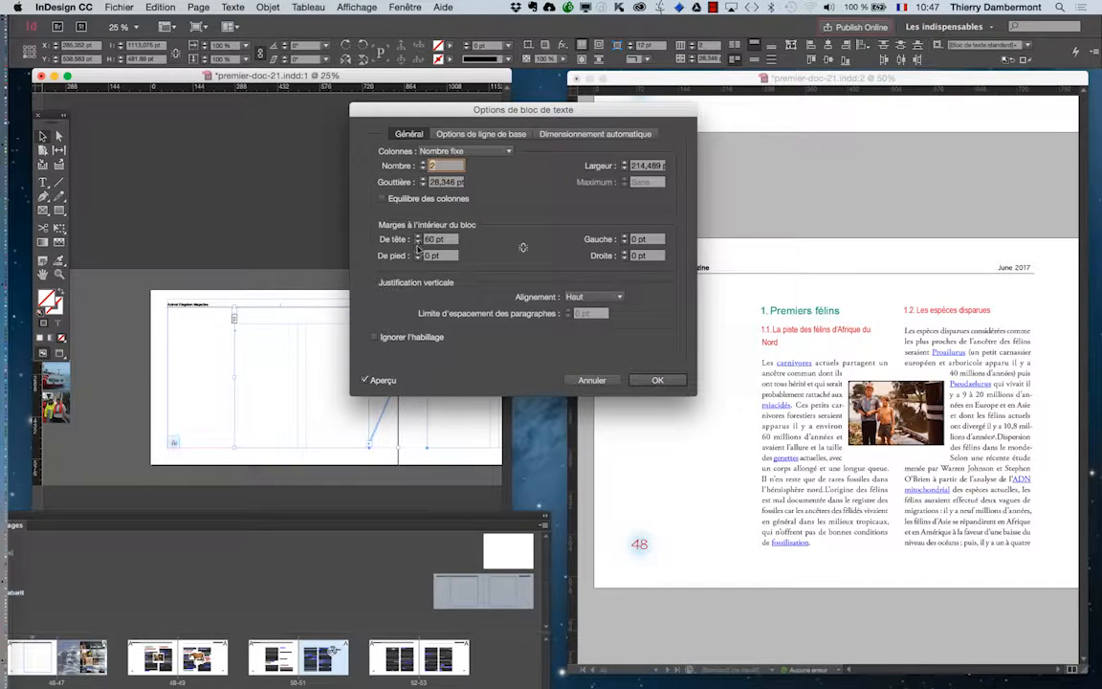
click(418, 243)
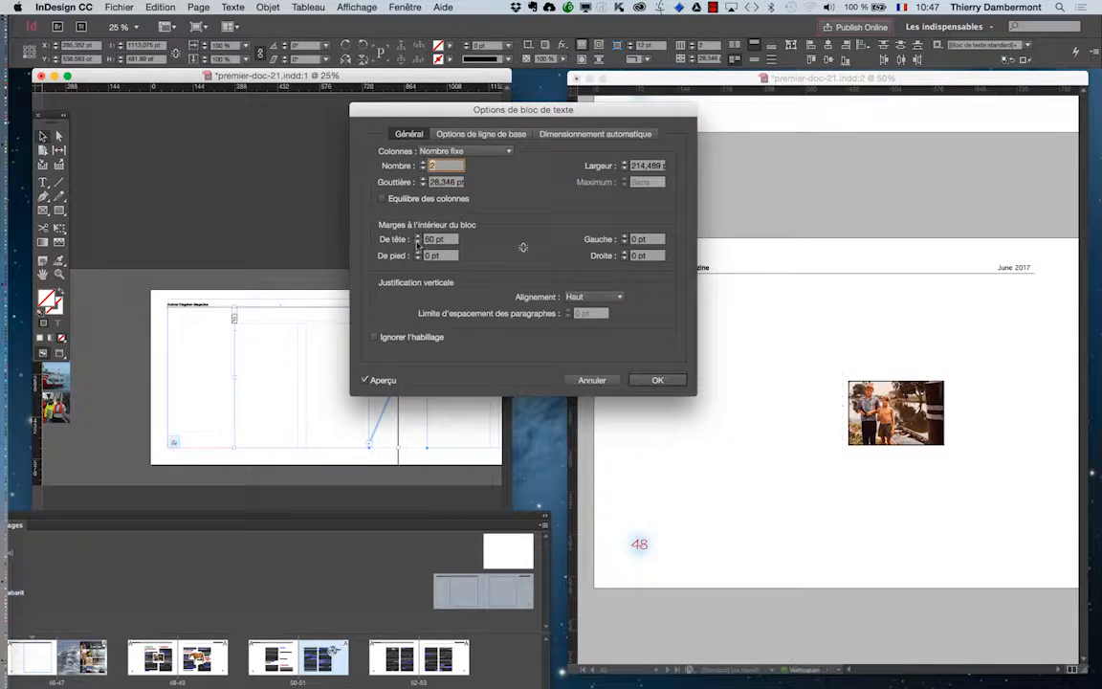
click(418, 236)
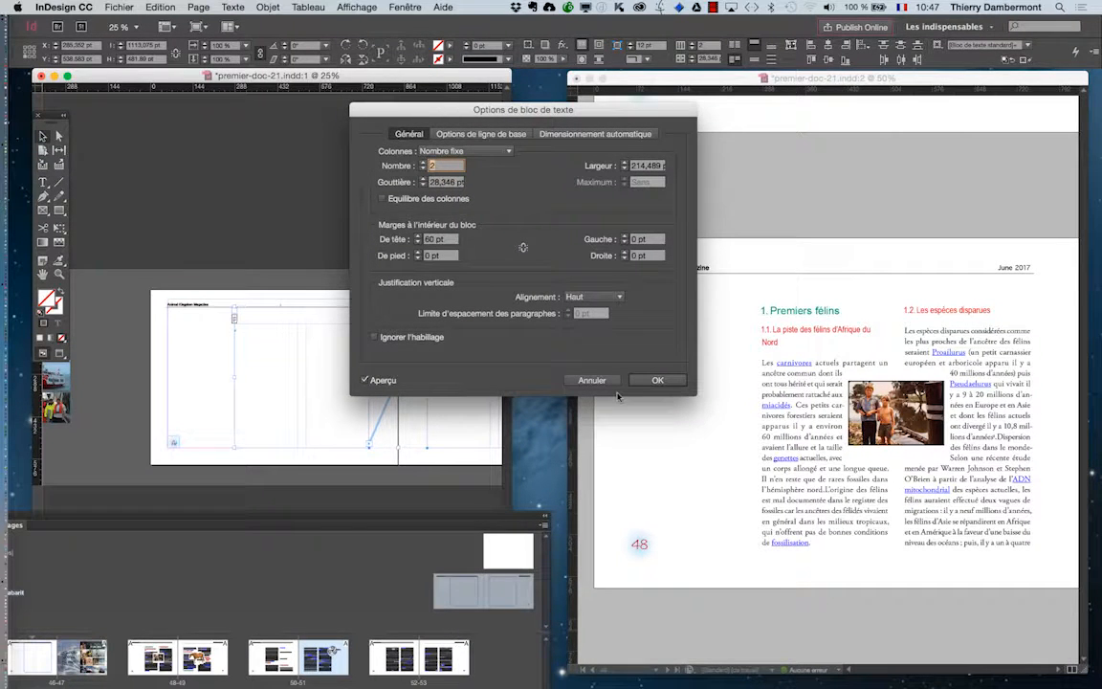
key(Return)
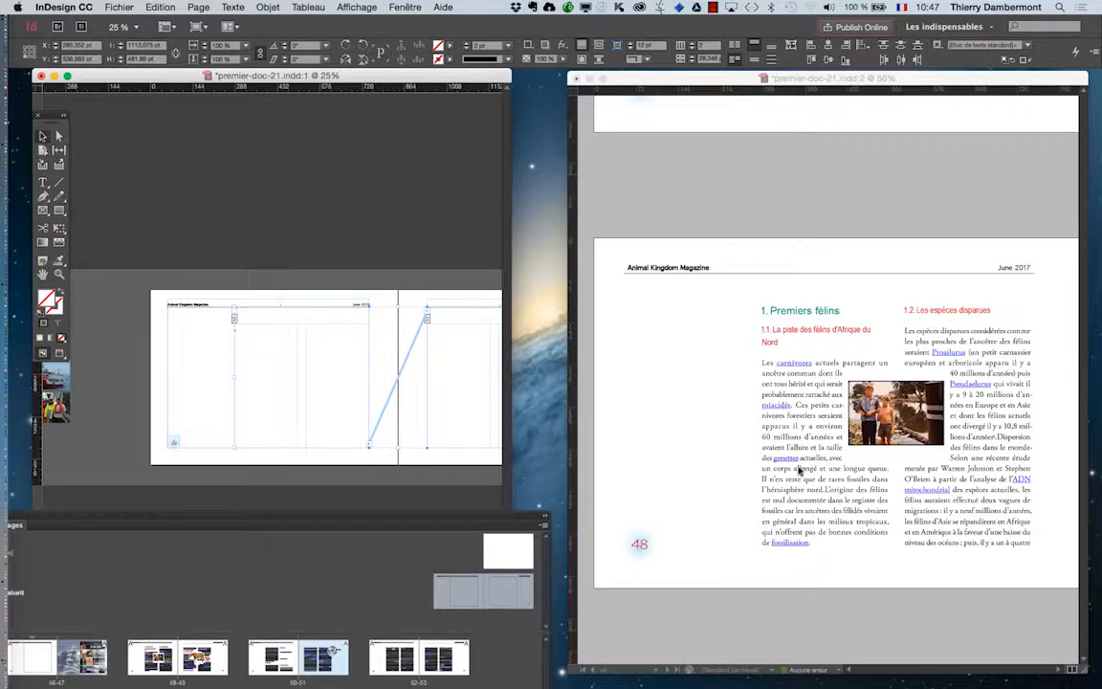
click(871, 447)
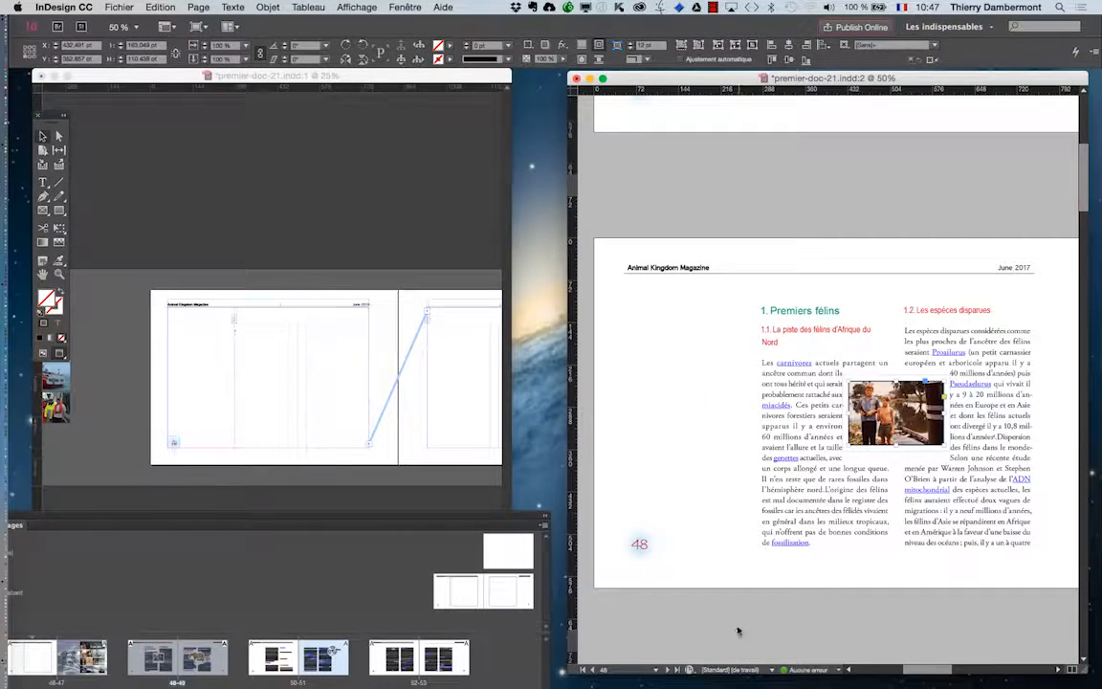
click(738, 631)
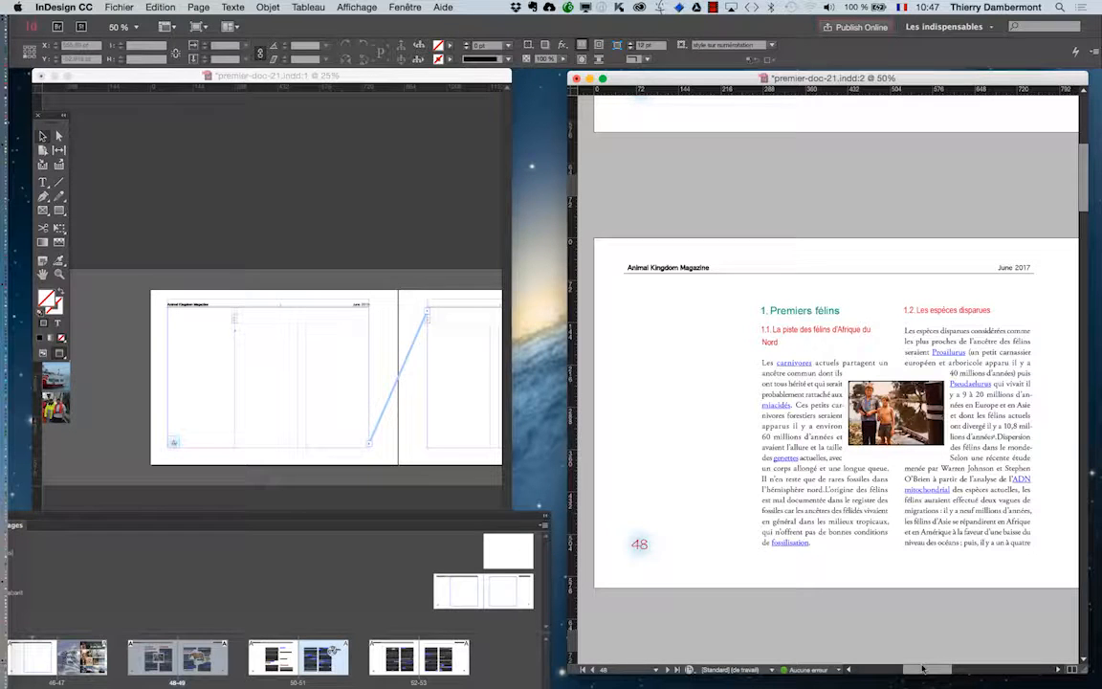
click(888, 402)
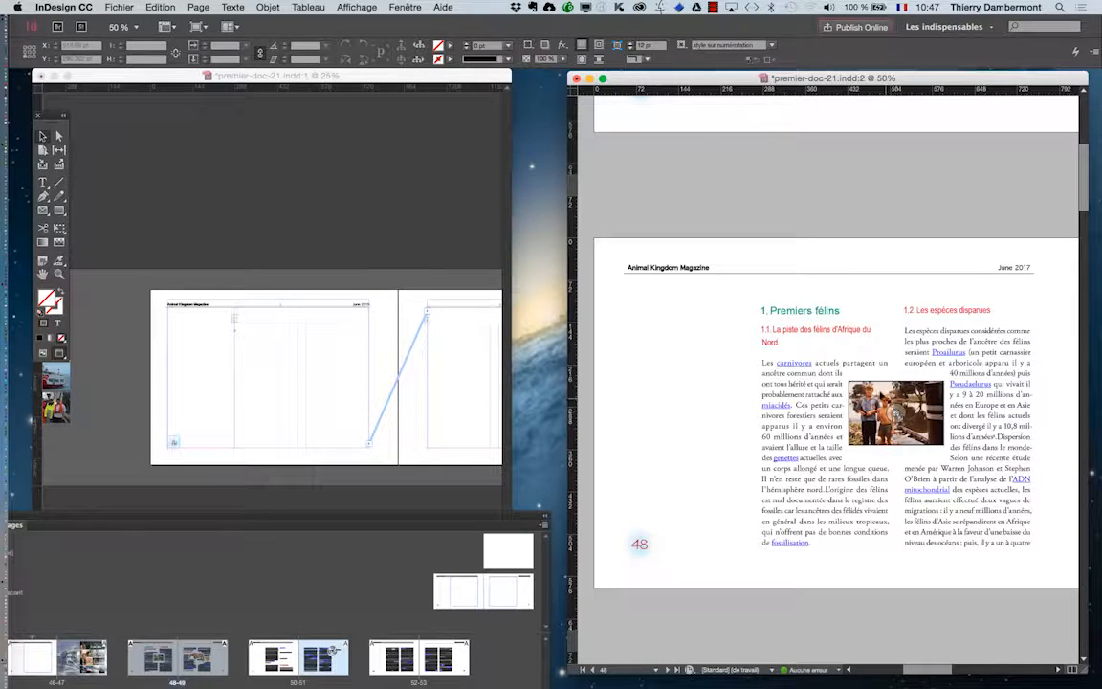
click(450, 393)
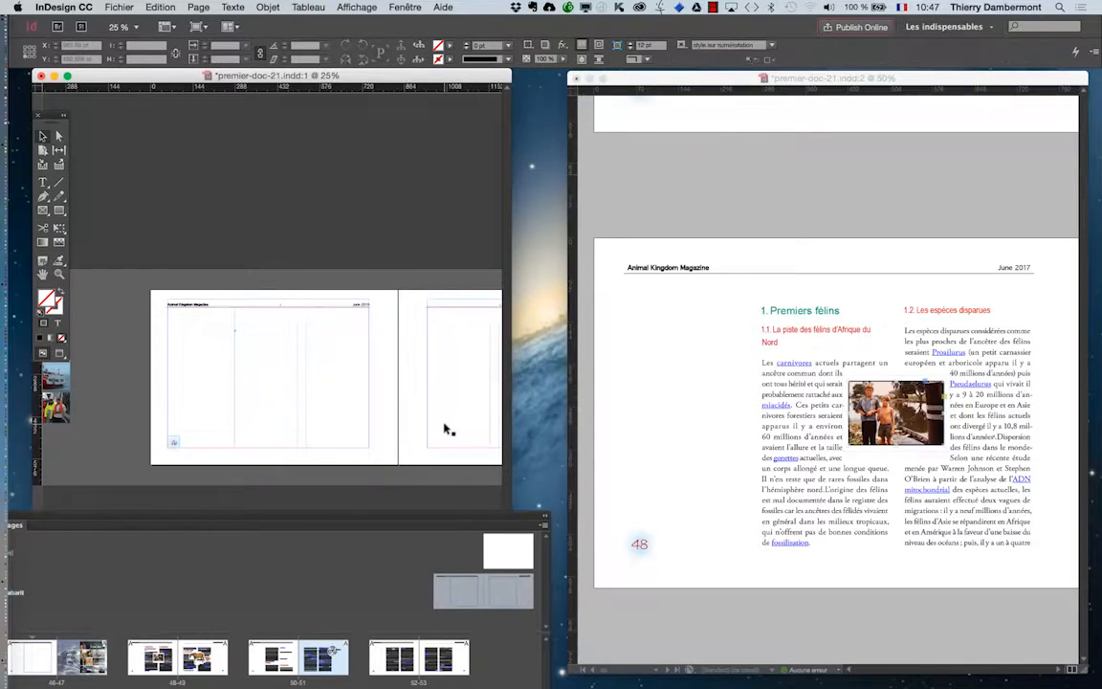